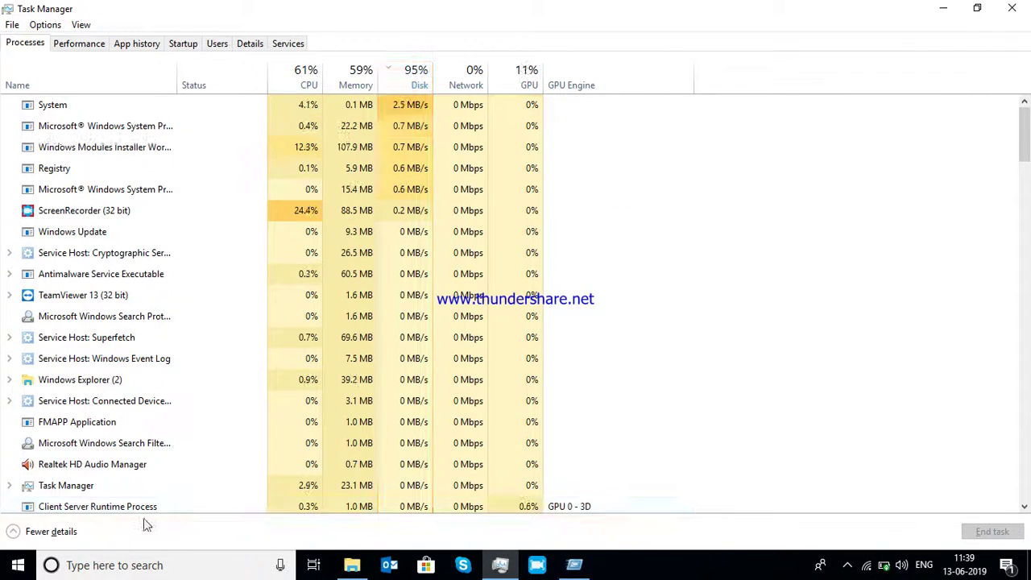
- Open the %temp% folder through the Run dialog, permanently delete all its contents, and close the folder
{"action": "key", "text": "super+r"}
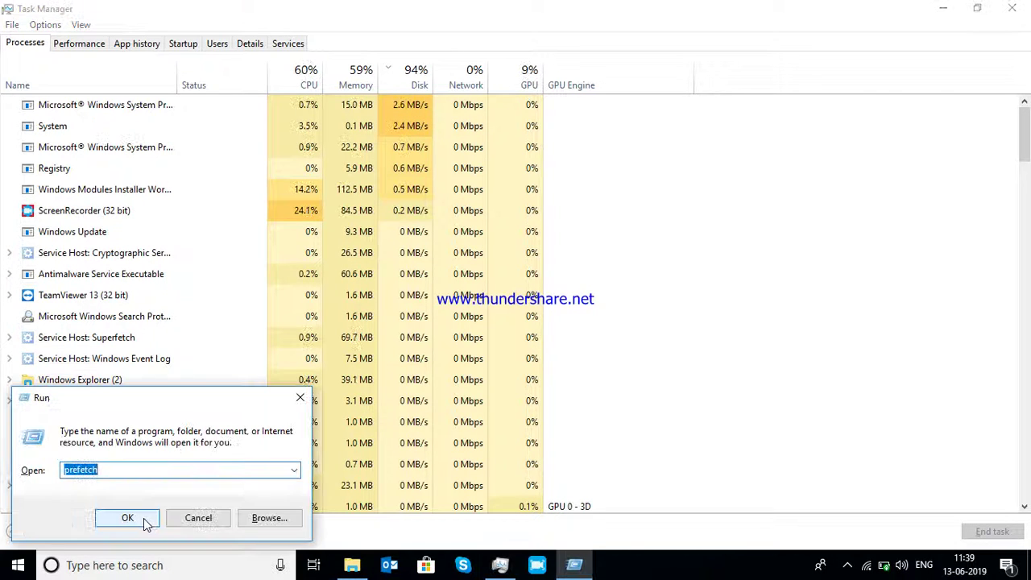
{"action": "type", "text": "%temp%"}
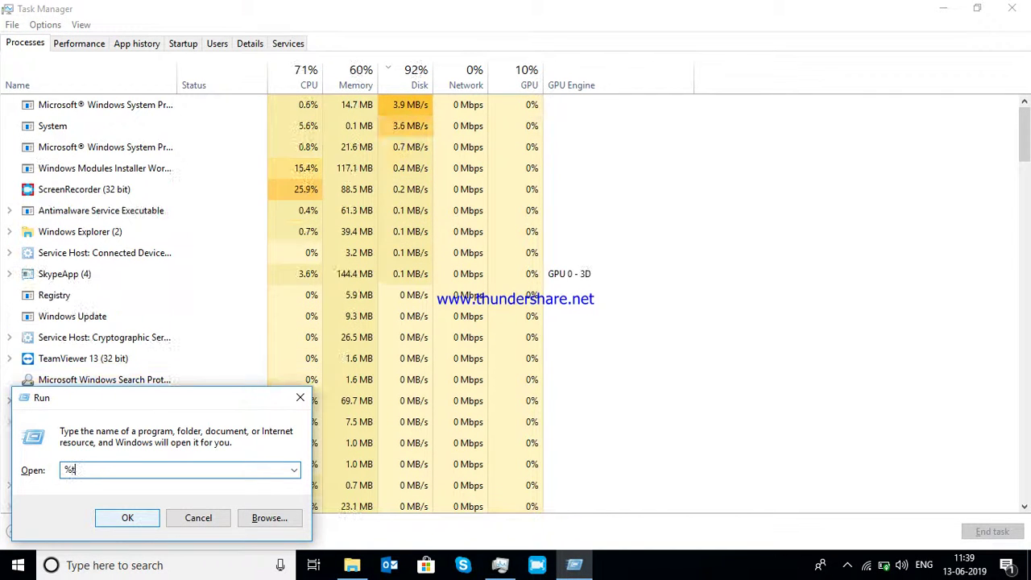
{"action": "left_click", "coordinate": [145, 521]}
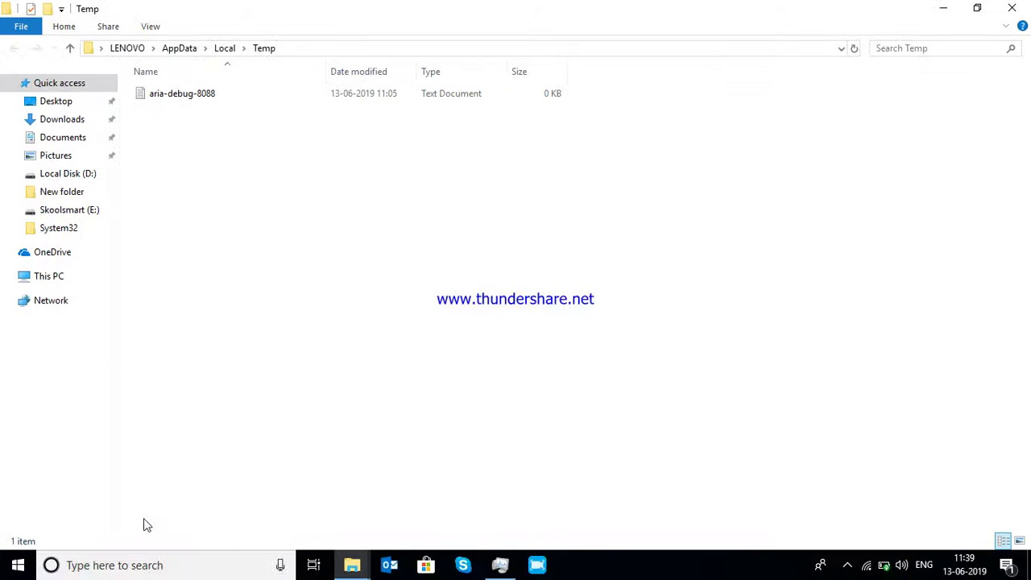
{"action": "key", "text": "ctrl+a"}
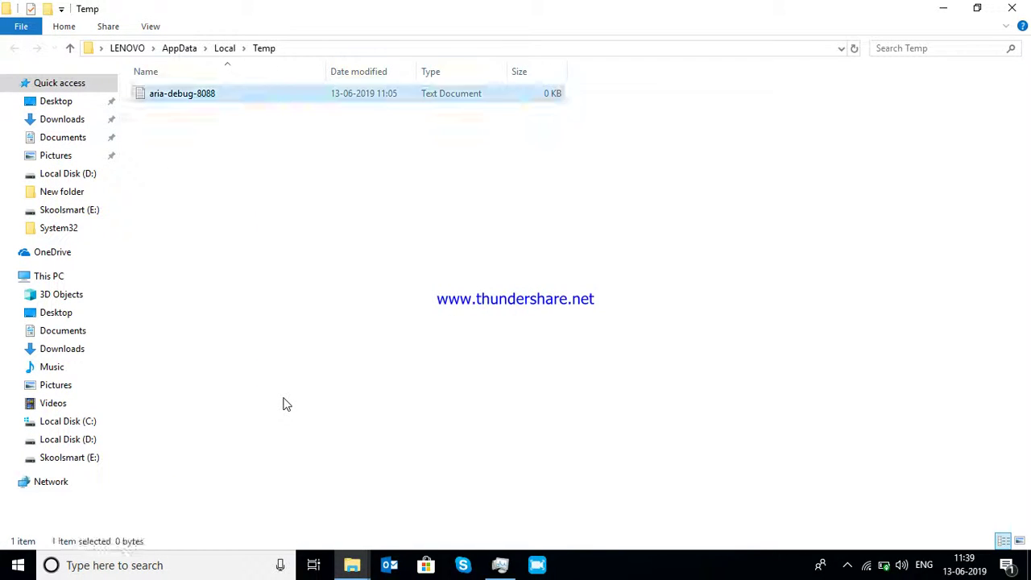
{"action": "key", "text": "shift+Delete"}
{"action": "key", "text": "Return"}
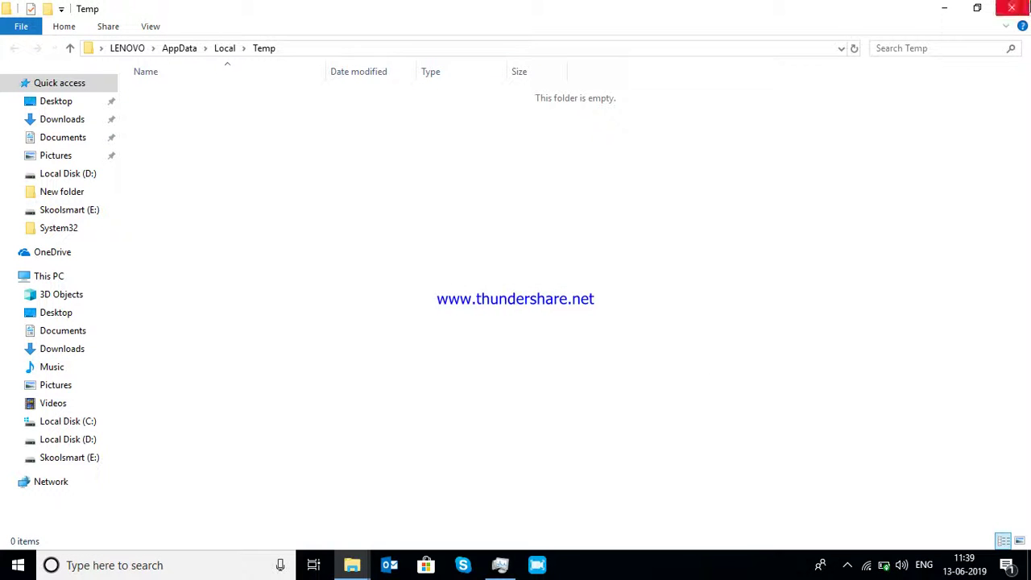
{"action": "left_click", "coordinate": [1011, 8]}
- Open the prefetch folder through the Run dialog and permanently delete all its files, skipping any in use, before closing it
{"action": "key", "text": "super+r"}
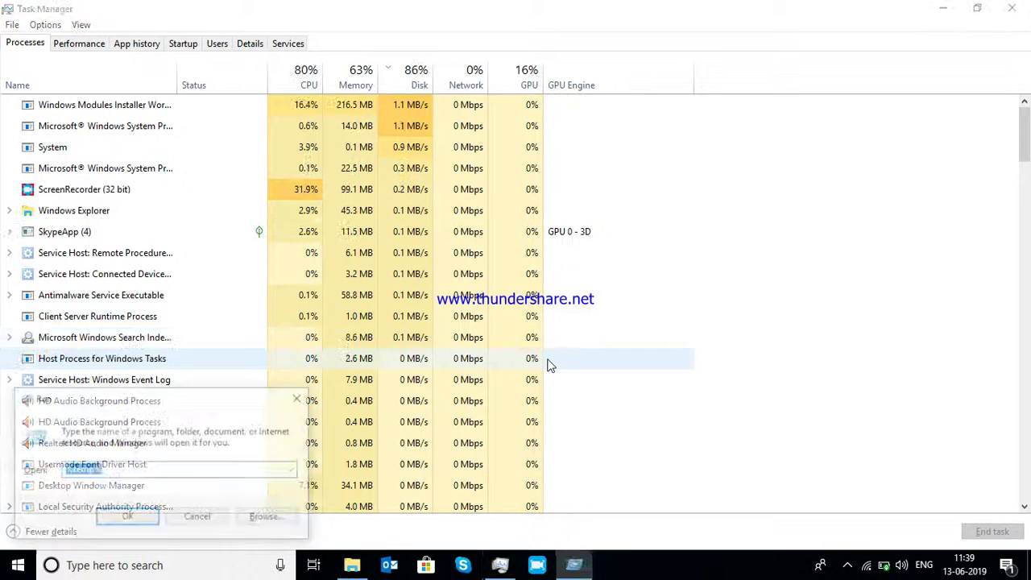
{"action": "type", "text": "prefet"}
{"action": "key", "text": "Down"}
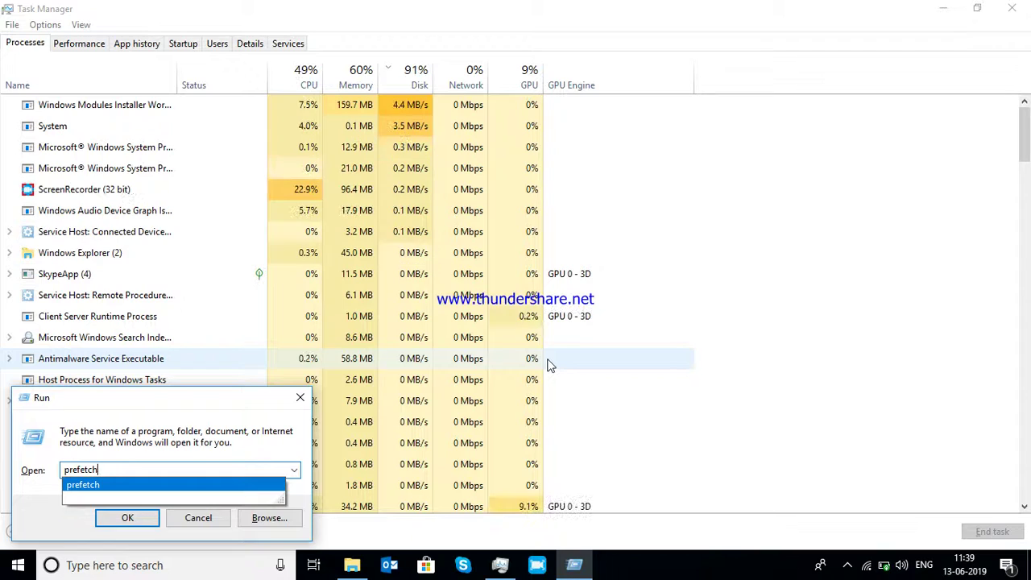
{"action": "key", "text": "Return"}
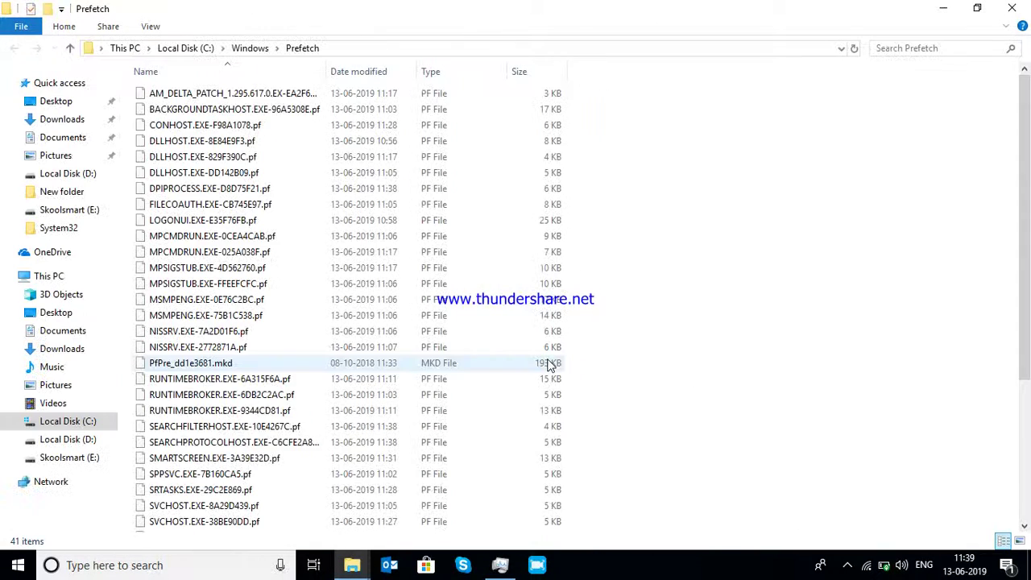
{"action": "key", "text": "ctrl+a"}
{"action": "key", "text": "shift+Delete"}
{"action": "key", "text": "Return"}
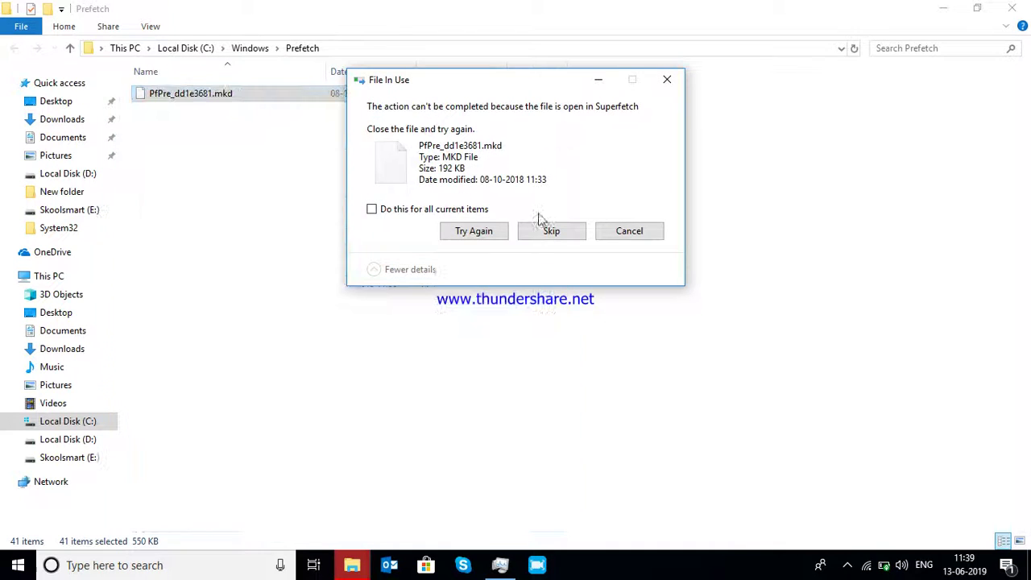
{"action": "left_click", "coordinate": [455, 209]}
{"action": "left_click", "coordinate": [554, 232]}
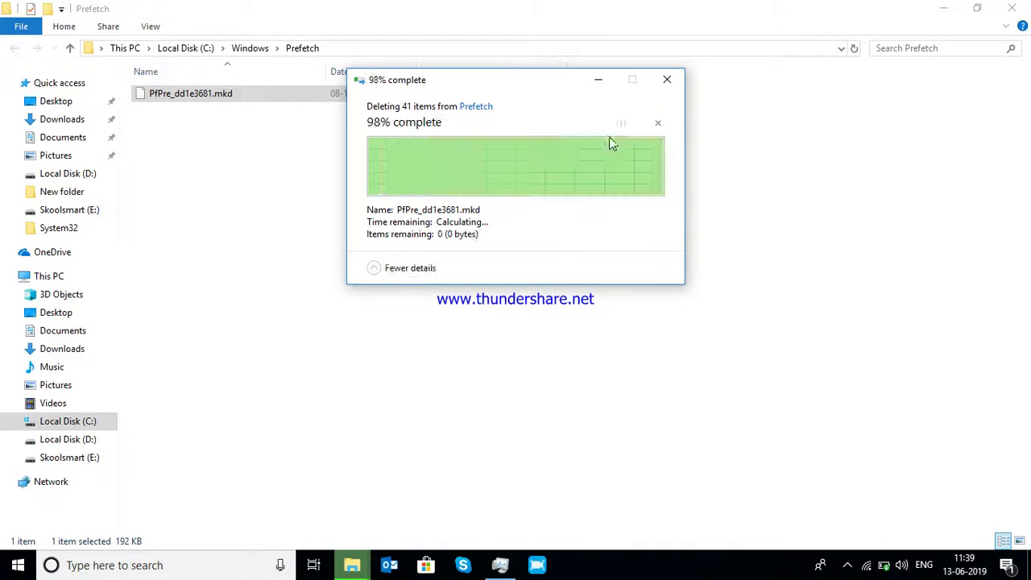
{"action": "left_click", "coordinate": [1013, 9]}
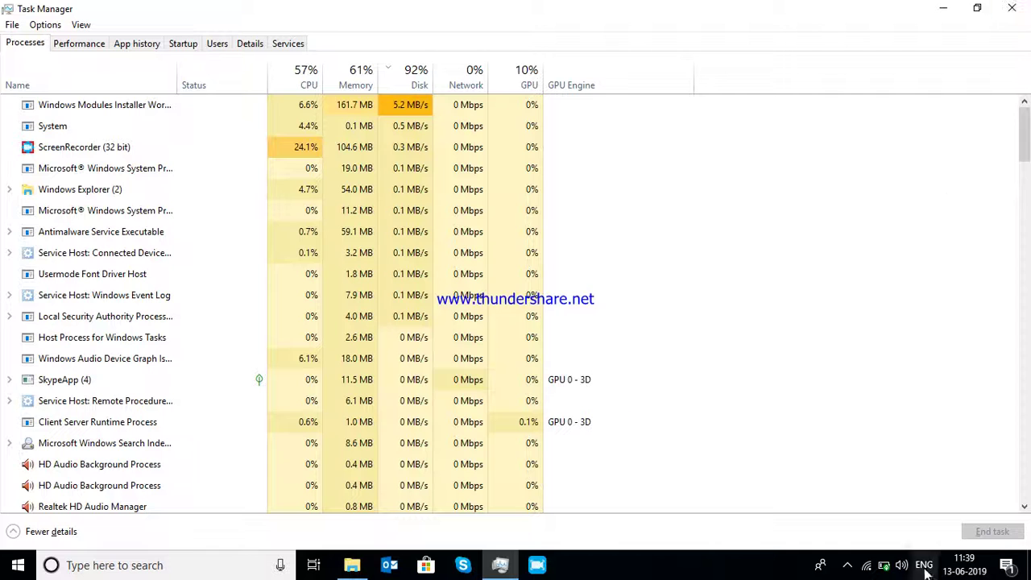
{"action": "left_click", "coordinate": [290, 45]}
{"action": "left_click", "coordinate": [25, 43]}
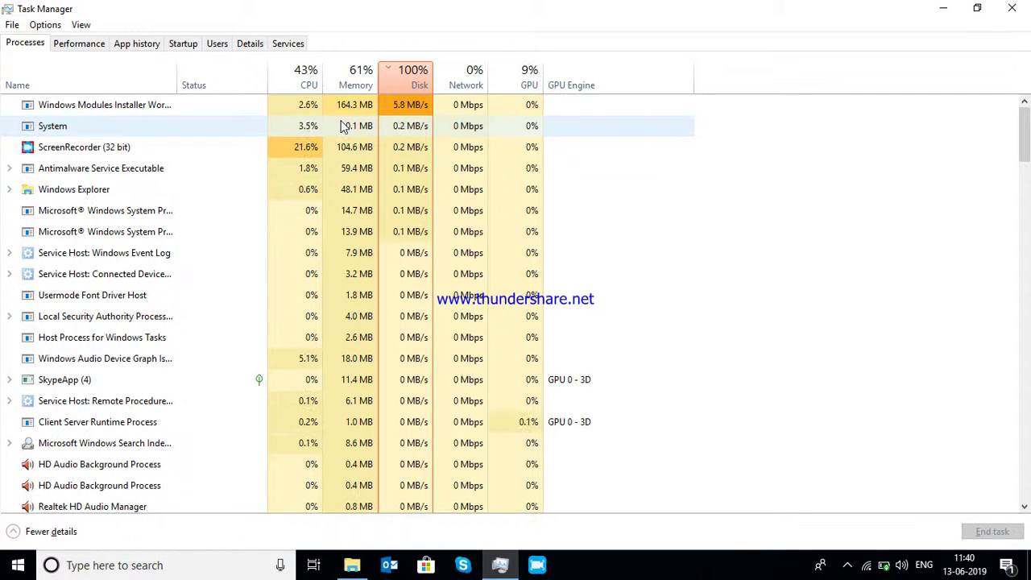
- Open the Virtual Memory settings from the properties of This PC and turn off automatic paging file management for all drives
{"action": "left_click", "coordinate": [352, 565]}
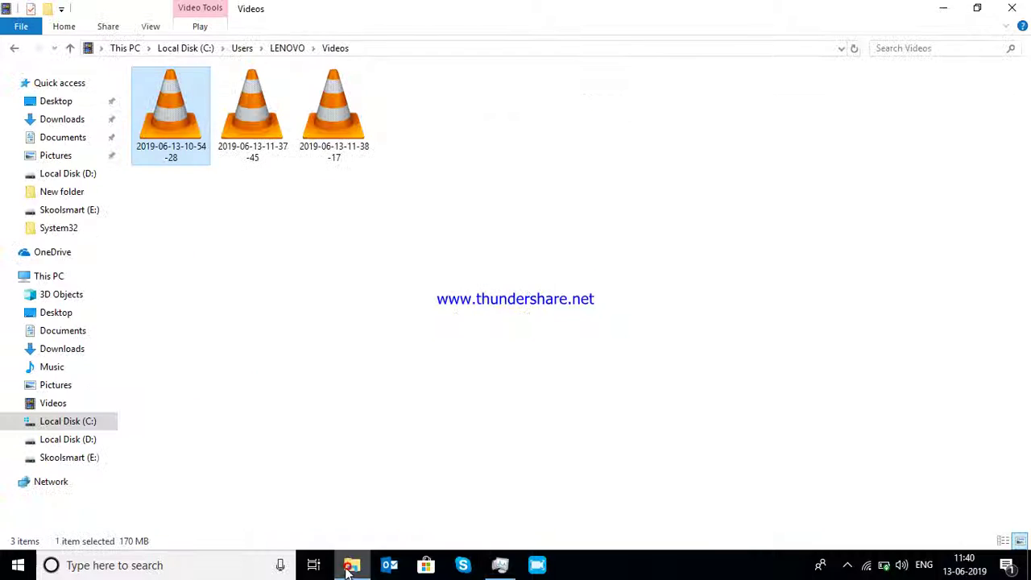
{"action": "right_click", "coordinate": [50, 276]}
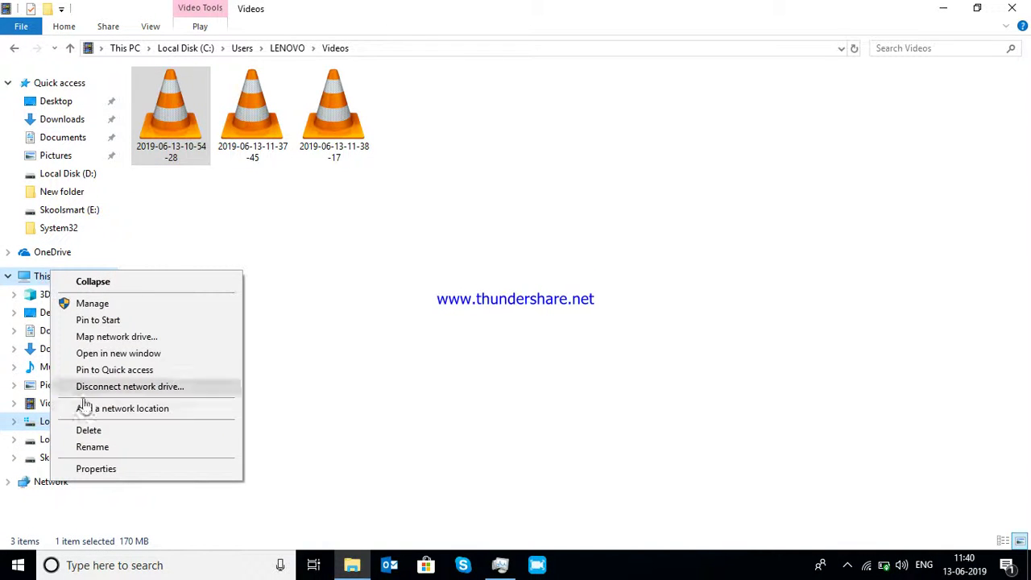
{"action": "left_click", "coordinate": [106, 468]}
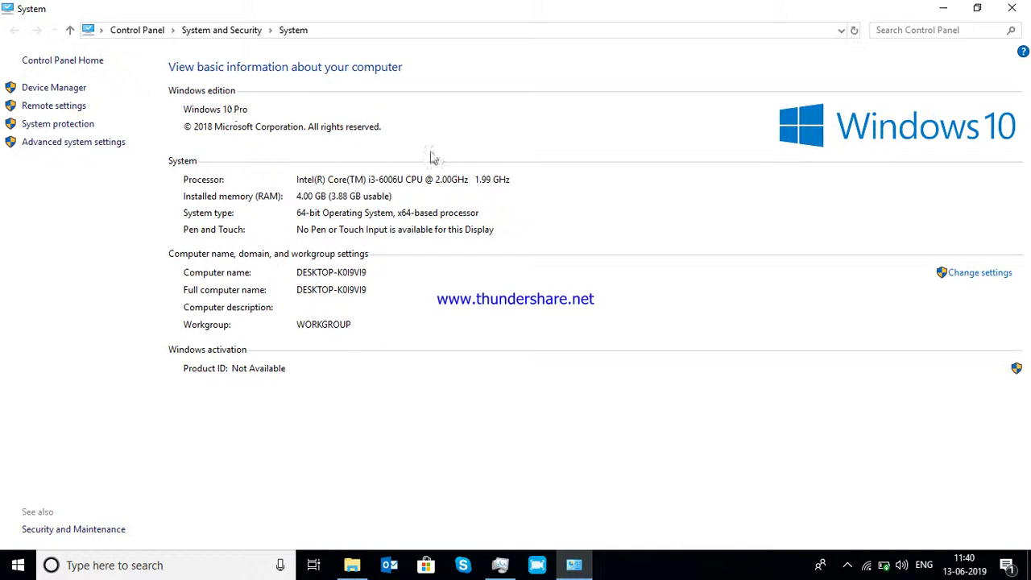
{"action": "left_click", "coordinate": [93, 145]}
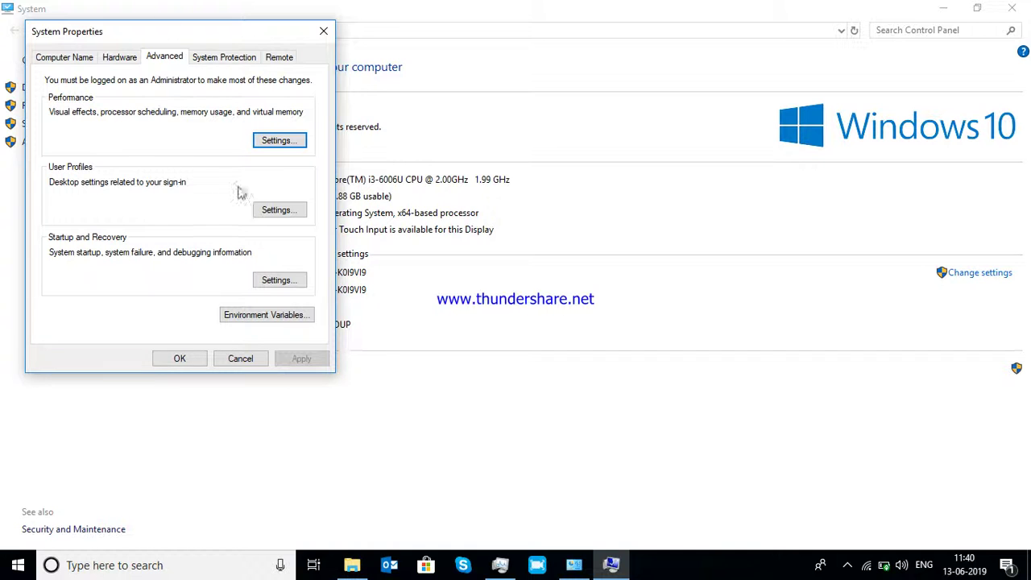
{"action": "left_click", "coordinate": [281, 142]}
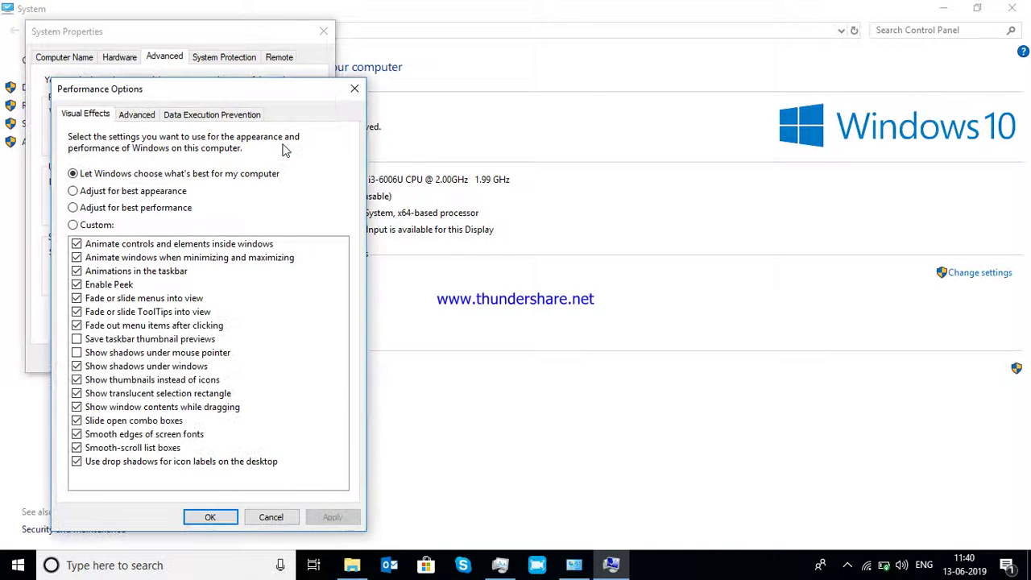
{"action": "left_click", "coordinate": [137, 115]}
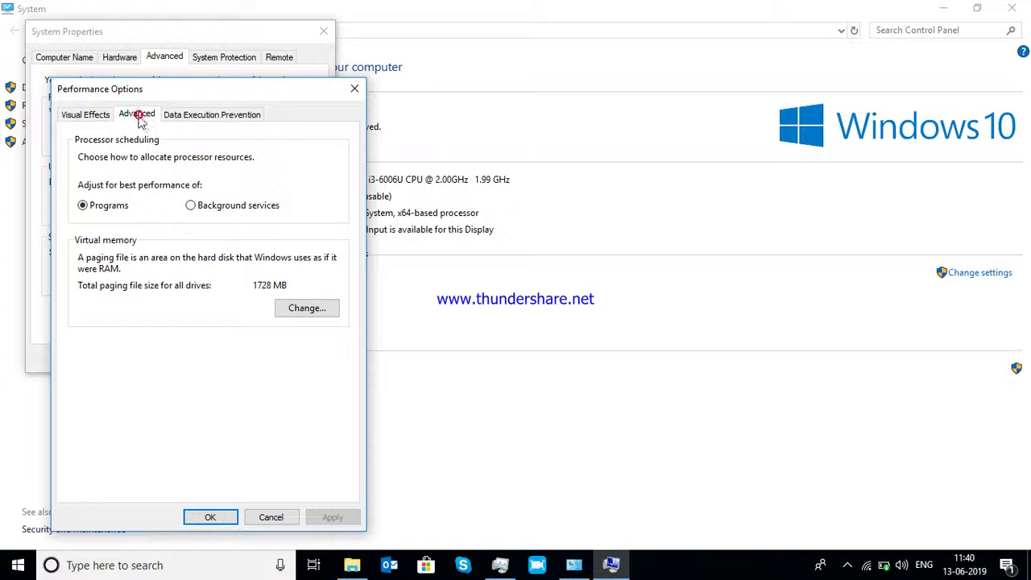
{"action": "left_click", "coordinate": [299, 307]}
{"action": "left_click", "coordinate": [87, 157]}
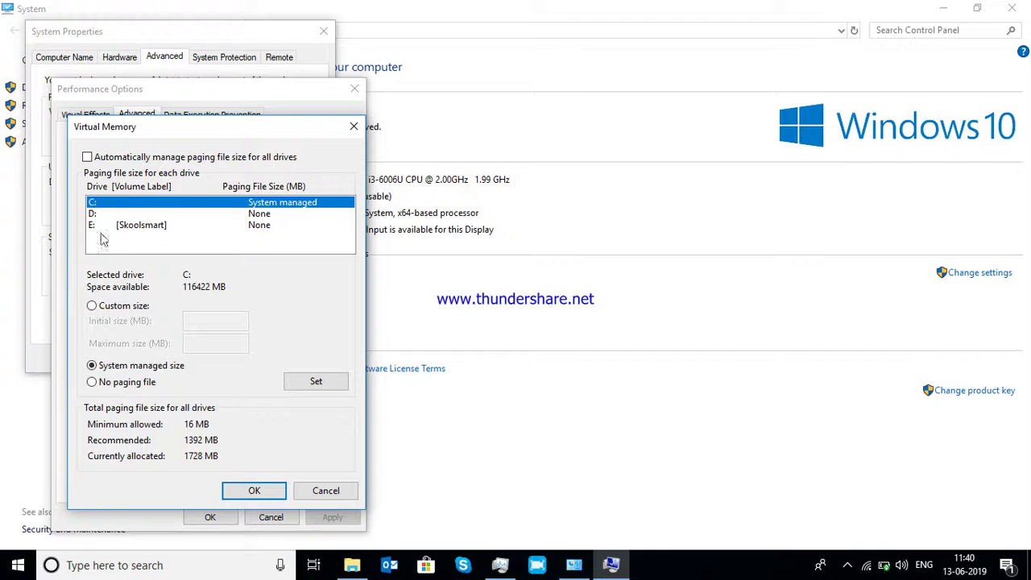
- Try to set a custom paging file size for drive C: with an initial size of 800 MB and a maximum of 600 MB
{"action": "left_click", "coordinate": [93, 306]}
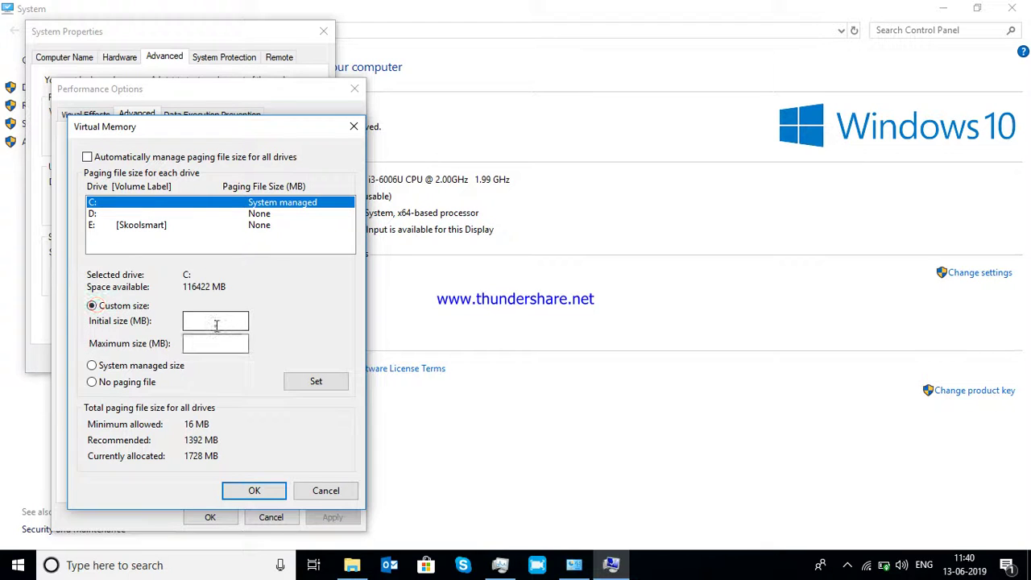
{"action": "type", "text": "800"}
{"action": "left_click", "coordinate": [193, 344]}
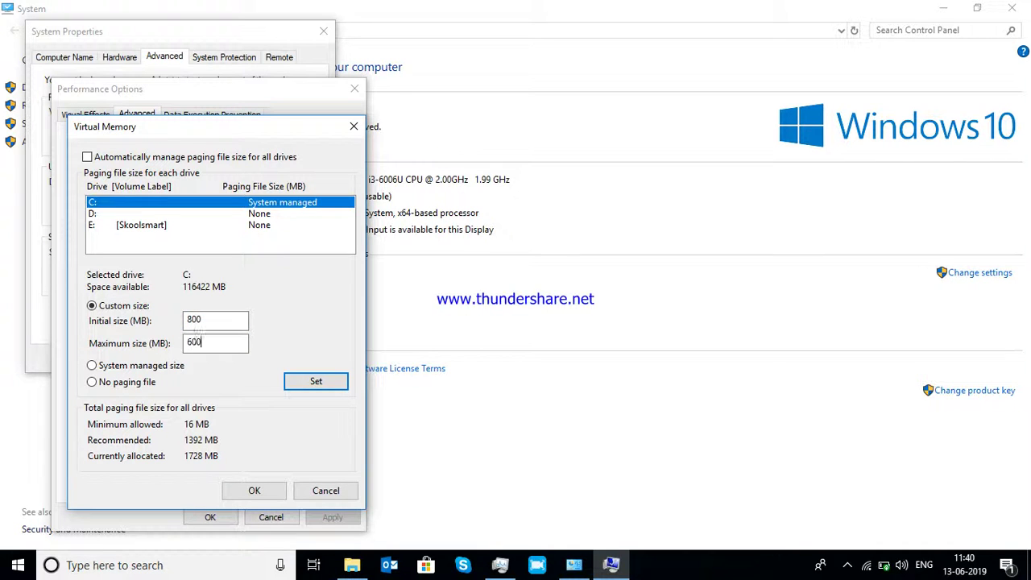
{"action": "left_click", "coordinate": [298, 381]}
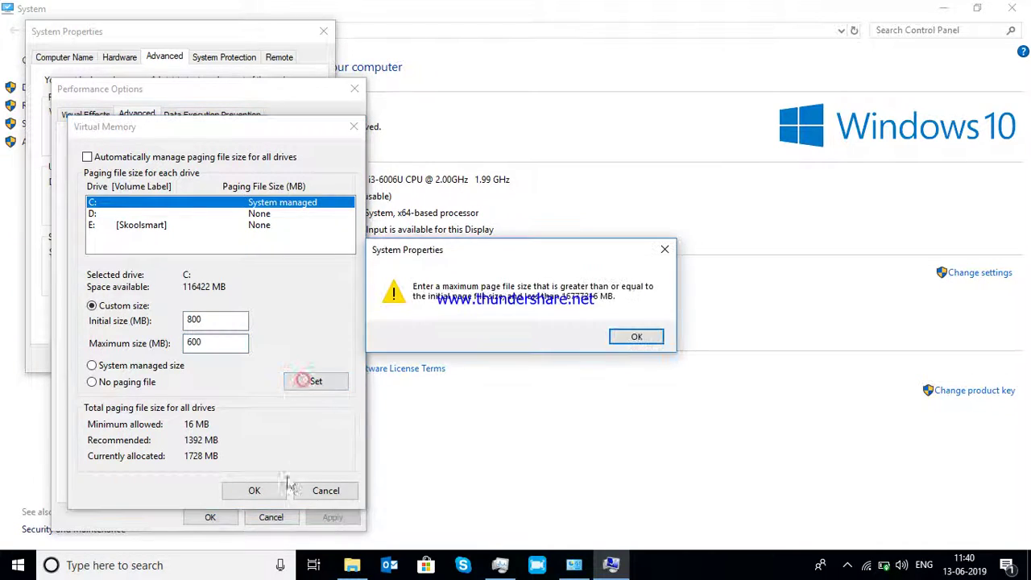
{"action": "left_click", "coordinate": [636, 339]}
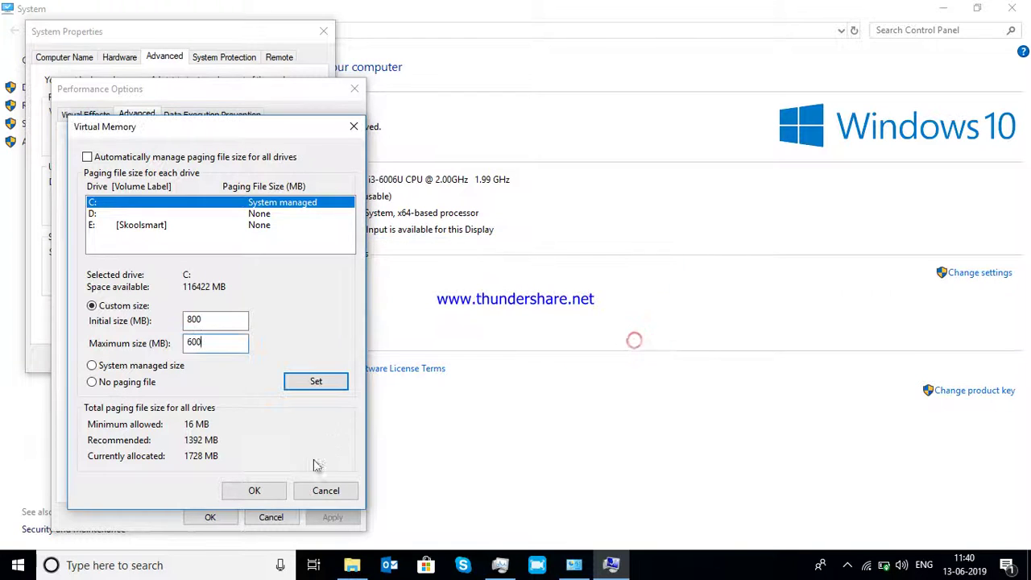
- Apply the virtual memory and performance settings with the restart postponed, and close the System window
{"action": "left_click", "coordinate": [256, 493]}
{"action": "left_click", "coordinate": [623, 336]}
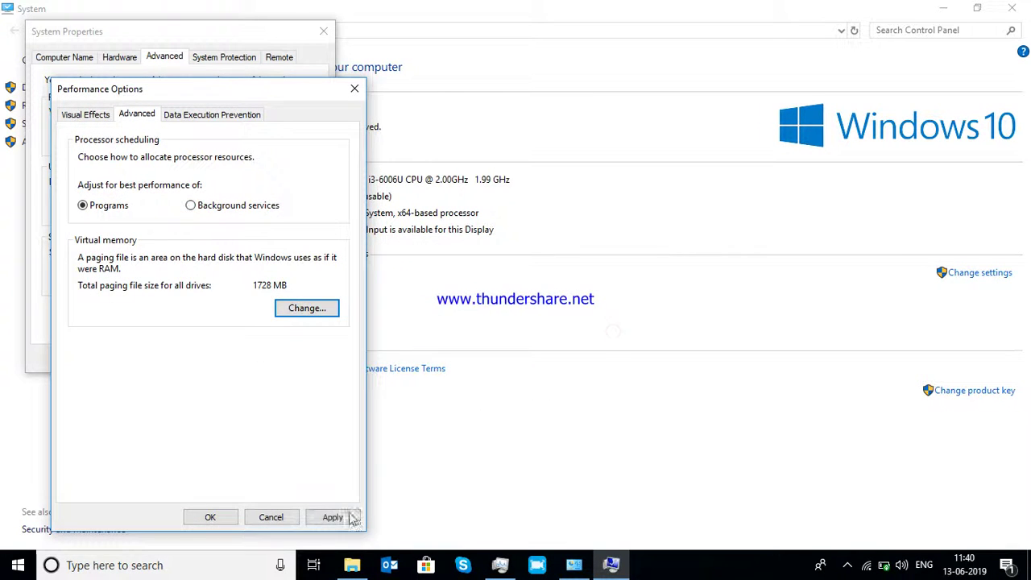
{"action": "left_click", "coordinate": [332, 517]}
{"action": "left_click", "coordinate": [226, 517]}
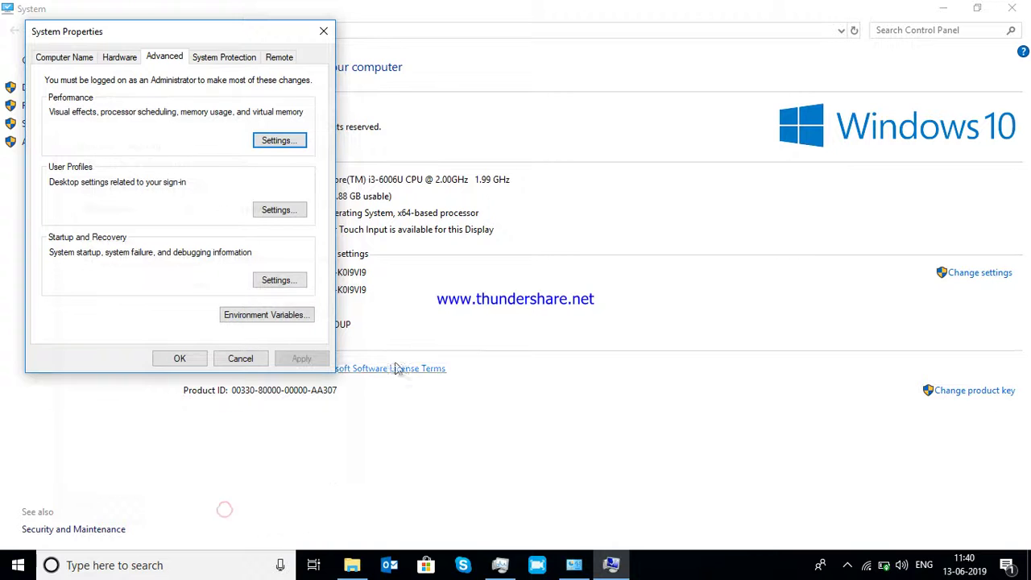
{"action": "left_click", "coordinate": [206, 359]}
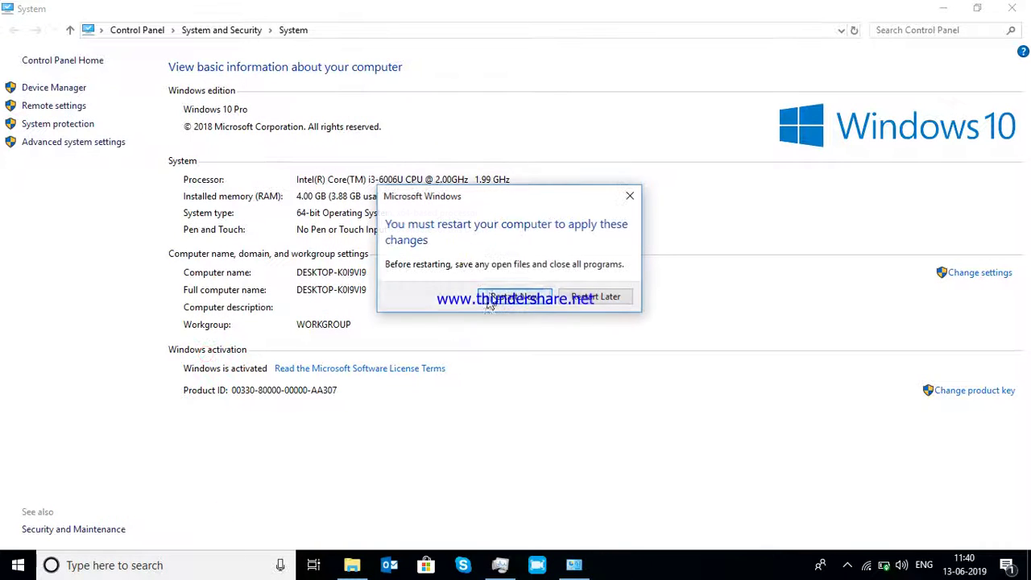
{"action": "left_click", "coordinate": [596, 298]}
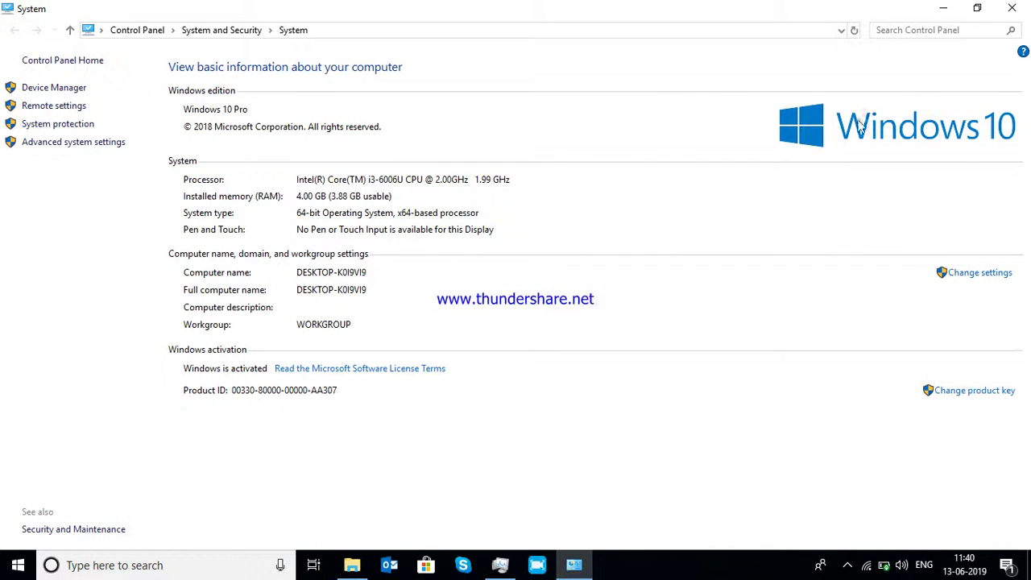
{"action": "left_click", "coordinate": [1012, 8]}
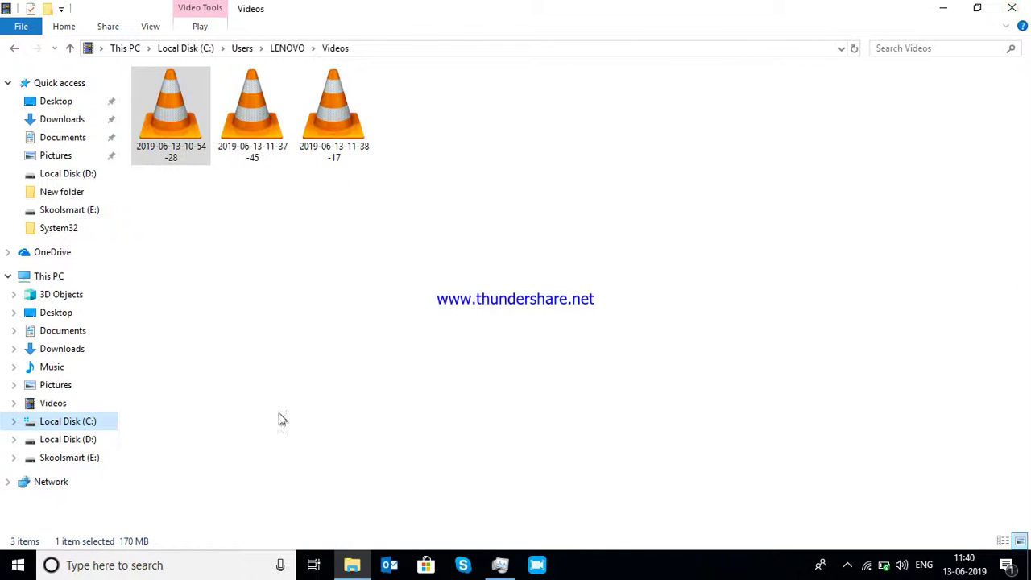
- Open the Download folder inside Windows\SoftwareDistribution on Local Disk (C:)
{"action": "left_click", "coordinate": [61, 428]}
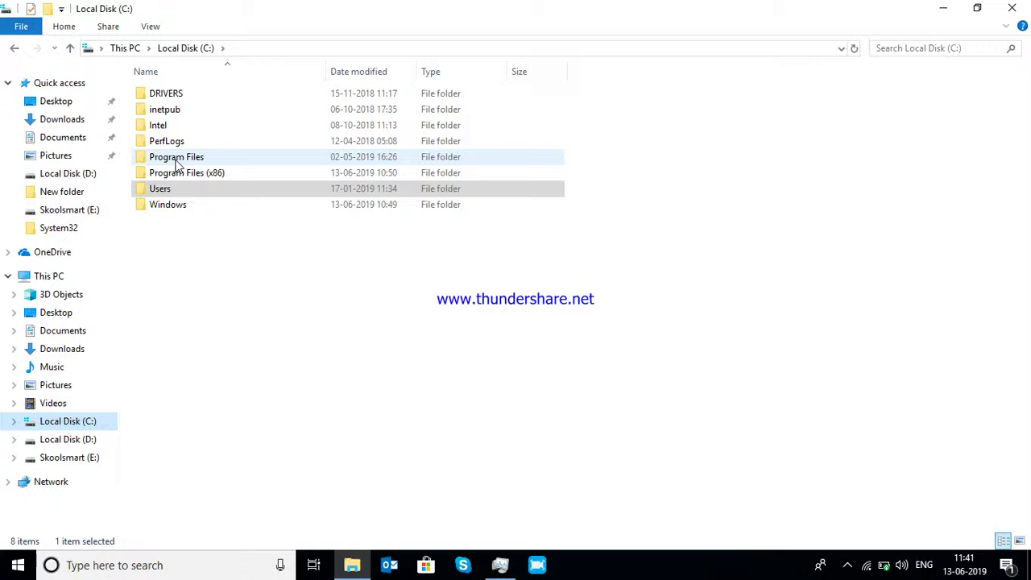
{"action": "double_click", "coordinate": [167, 205]}
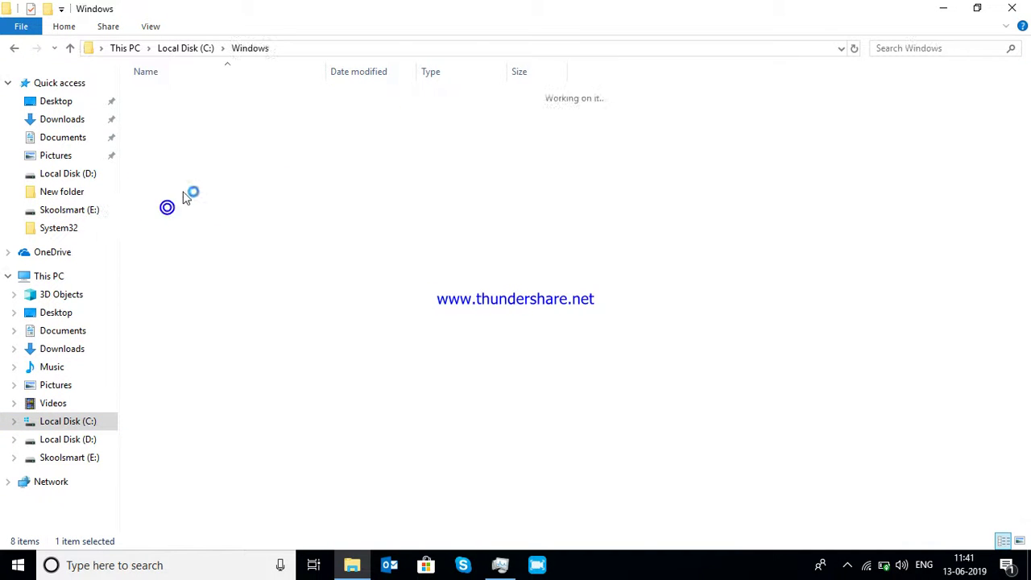
{"action": "left_click", "coordinate": [190, 175]}
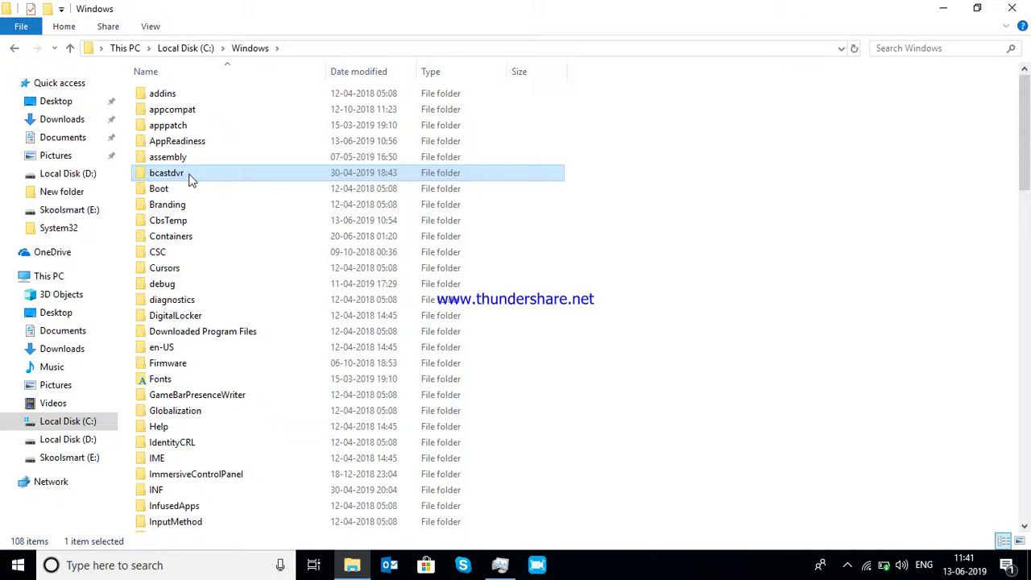
{"action": "key", "text": "s"}
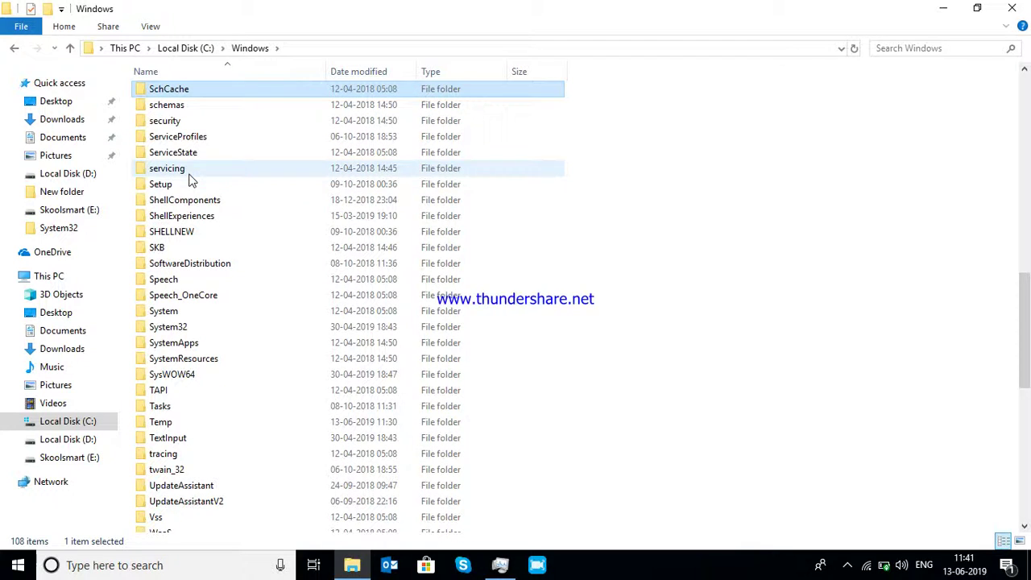
{"action": "left_click", "coordinate": [198, 272]}
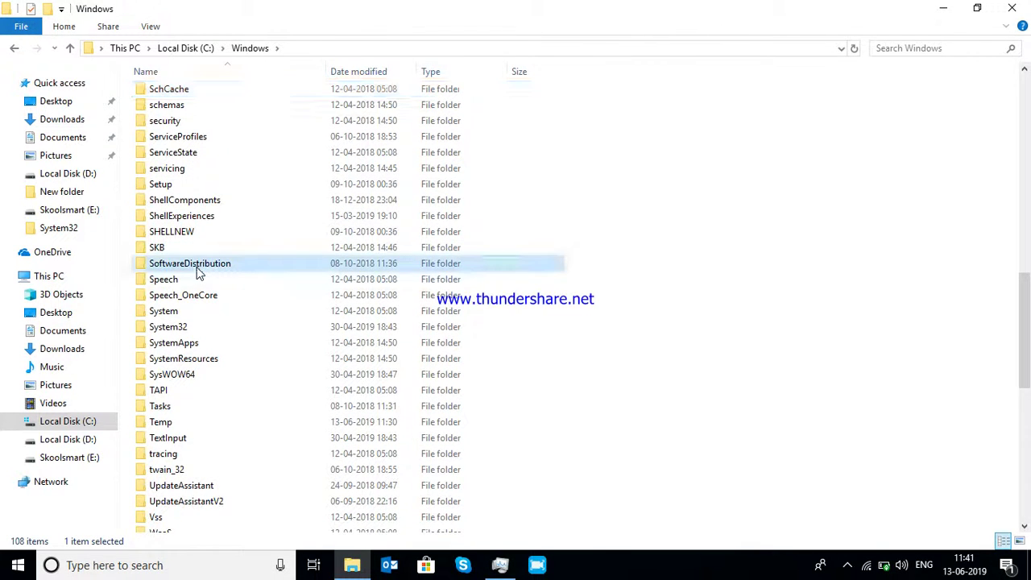
{"action": "double_click", "coordinate": [198, 273]}
{"action": "double_click", "coordinate": [174, 109]}
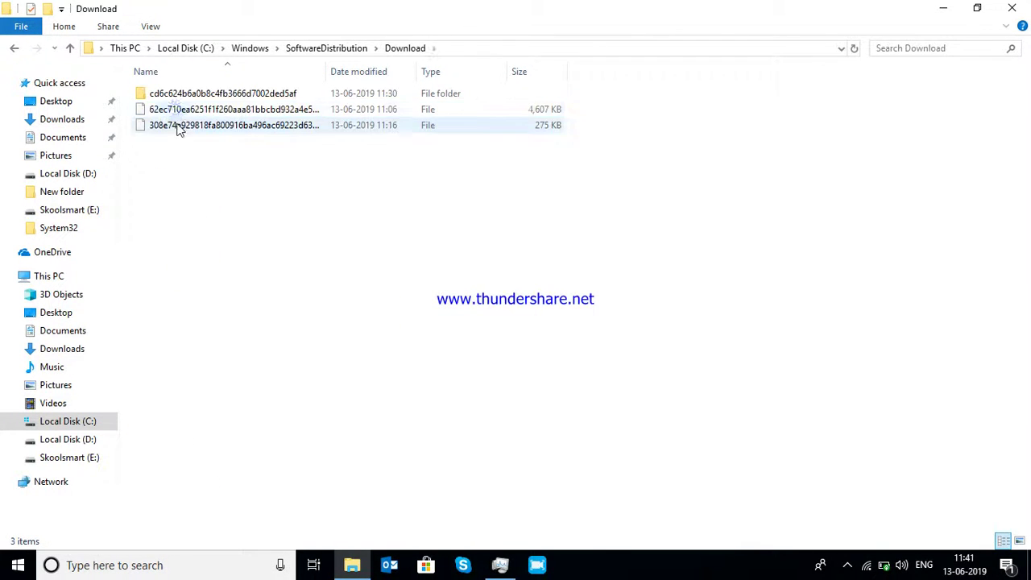
- Permanently delete all items in the Download folder, granting administrator permission for all current items
{"action": "key", "text": "ctrl+a"}
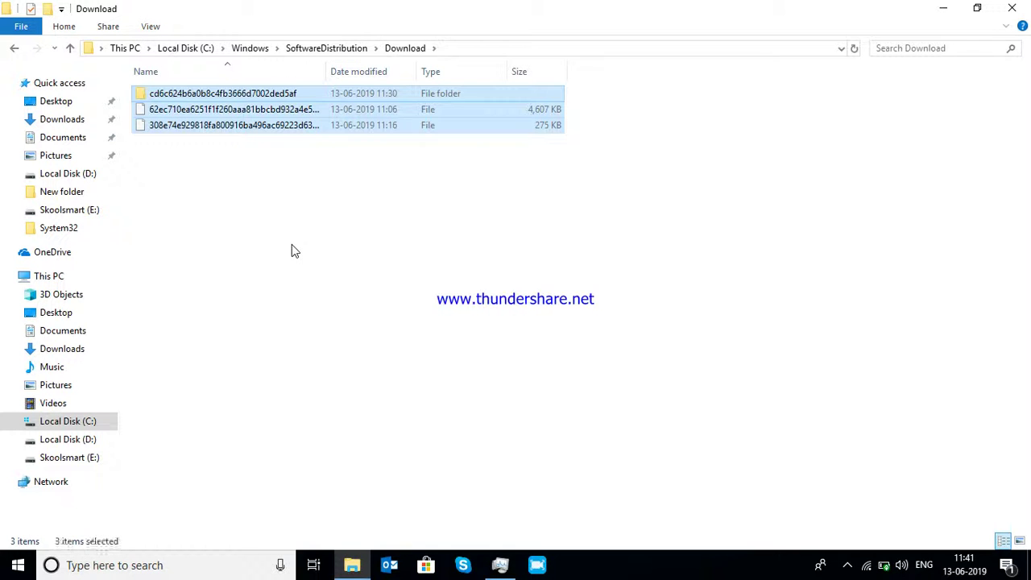
{"action": "key", "text": "shift+Delete"}
{"action": "key", "text": "Return"}
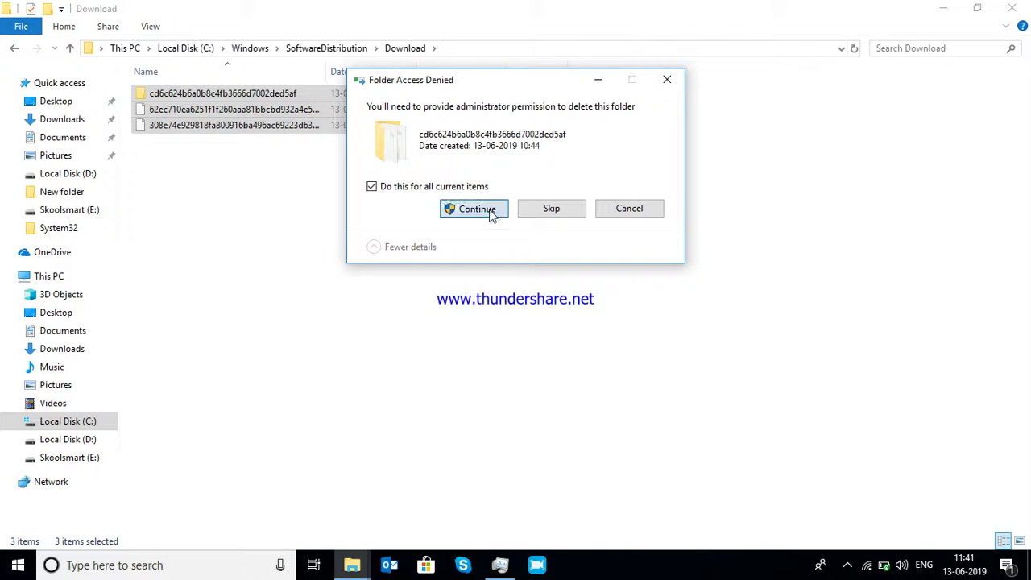
{"action": "left_click", "coordinate": [473, 207]}
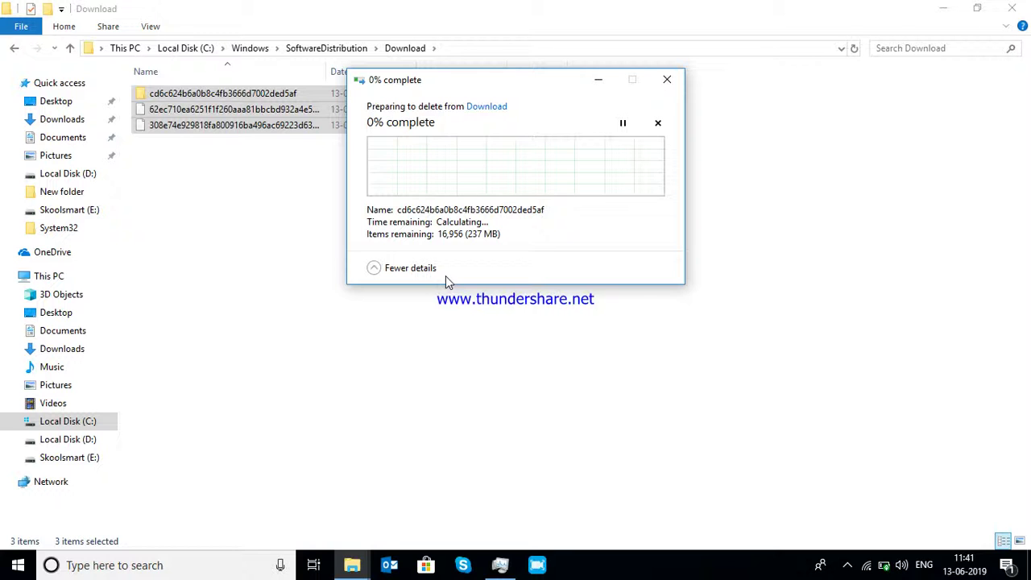
{"action": "left_click", "coordinate": [848, 567]}
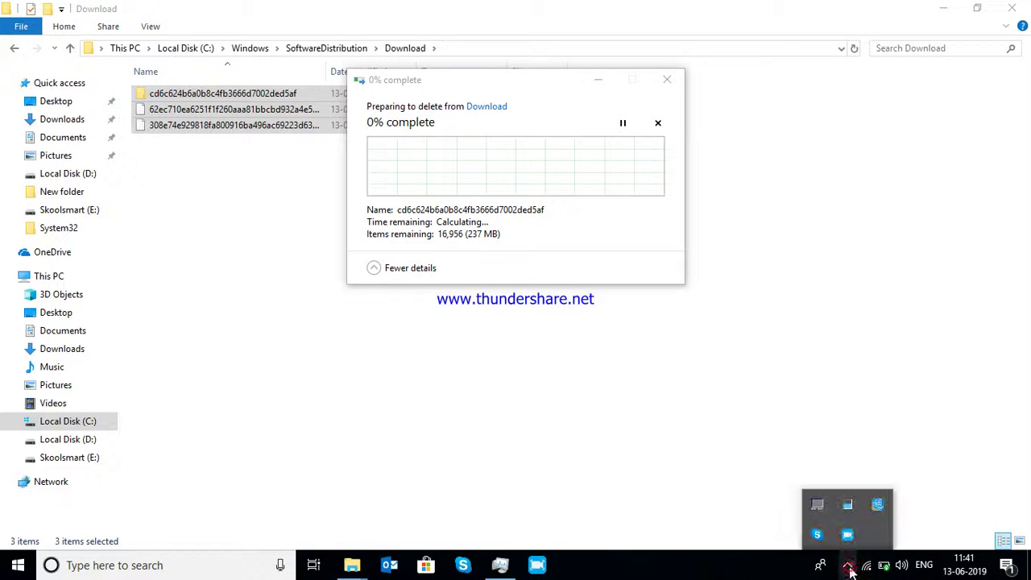
{"action": "left_click", "coordinate": [849, 568]}
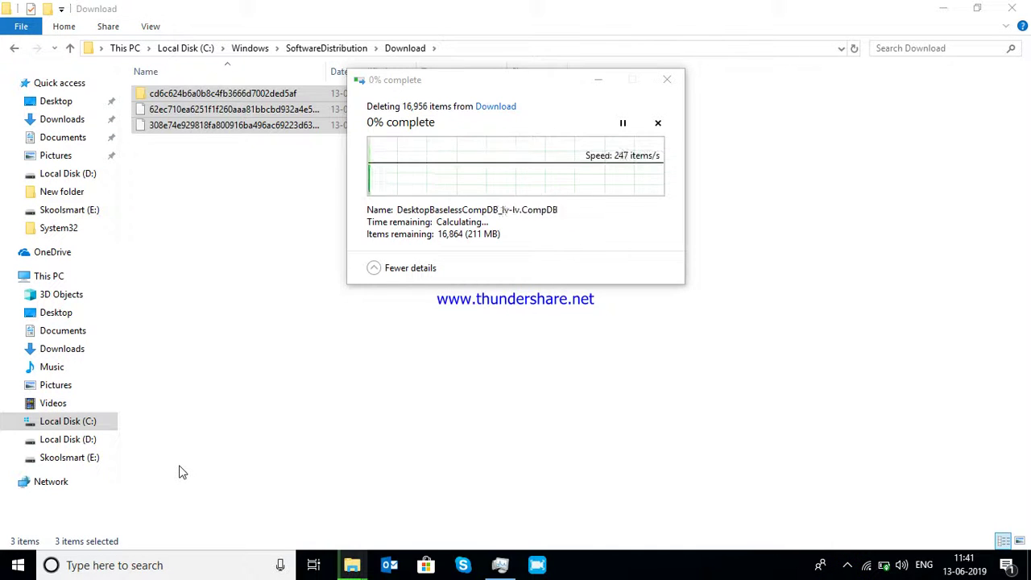
{"action": "left_click", "coordinate": [845, 566]}
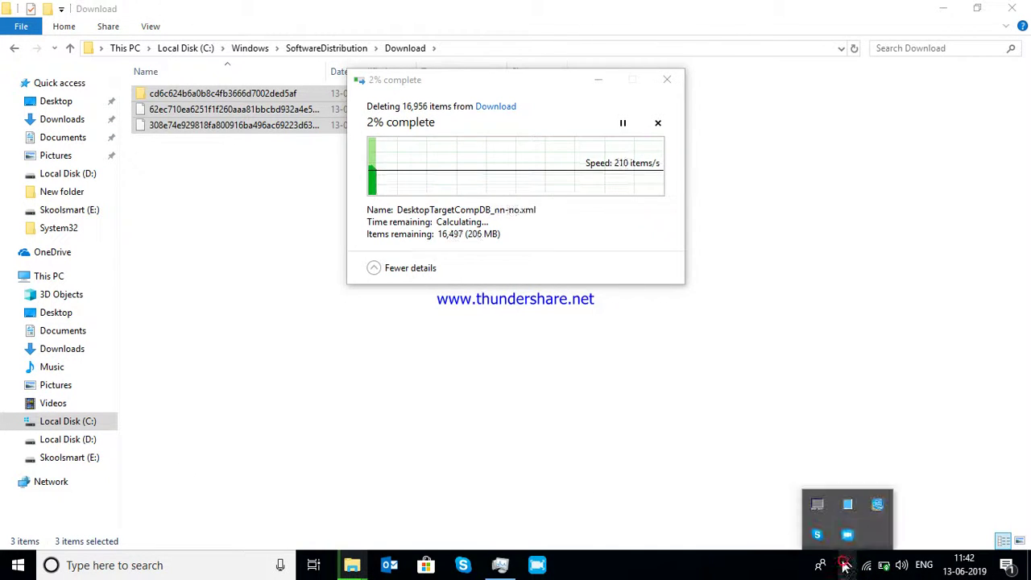
{"action": "mouse_move", "coordinate": [857, 508]}
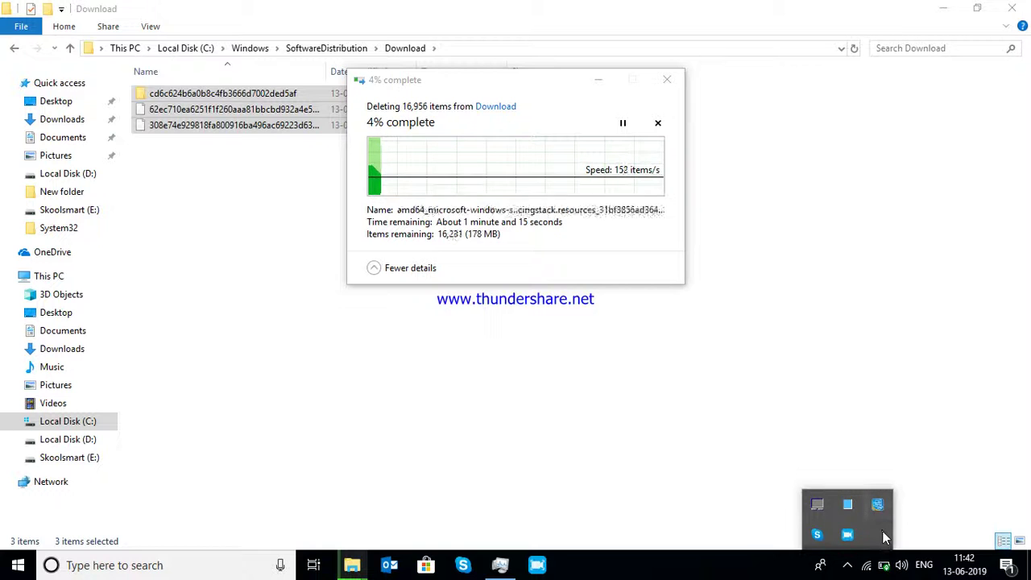
{"action": "left_click", "coordinate": [62, 279]}
{"action": "right_click", "coordinate": [62, 279]}
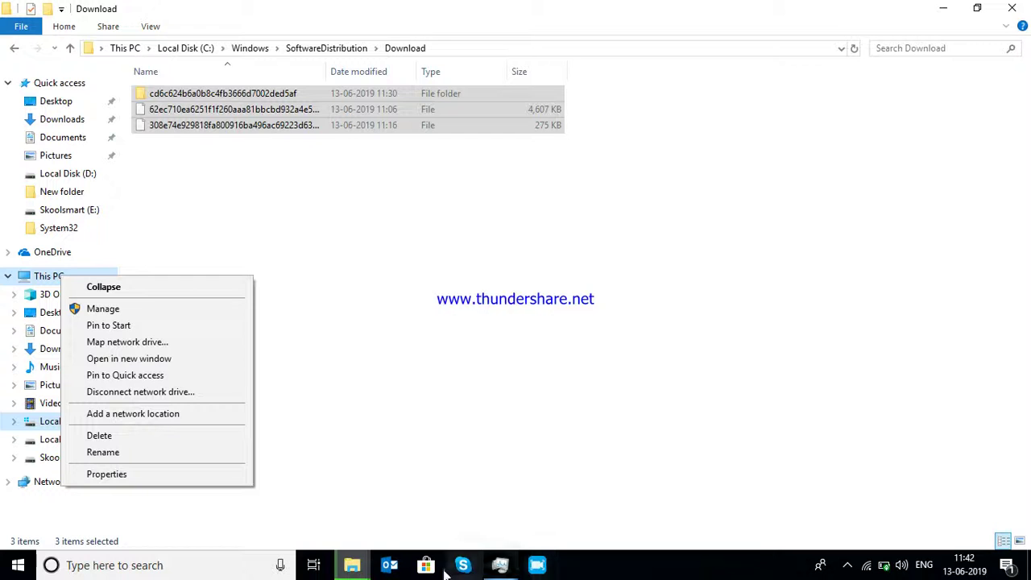
{"action": "left_click", "coordinate": [355, 564]}
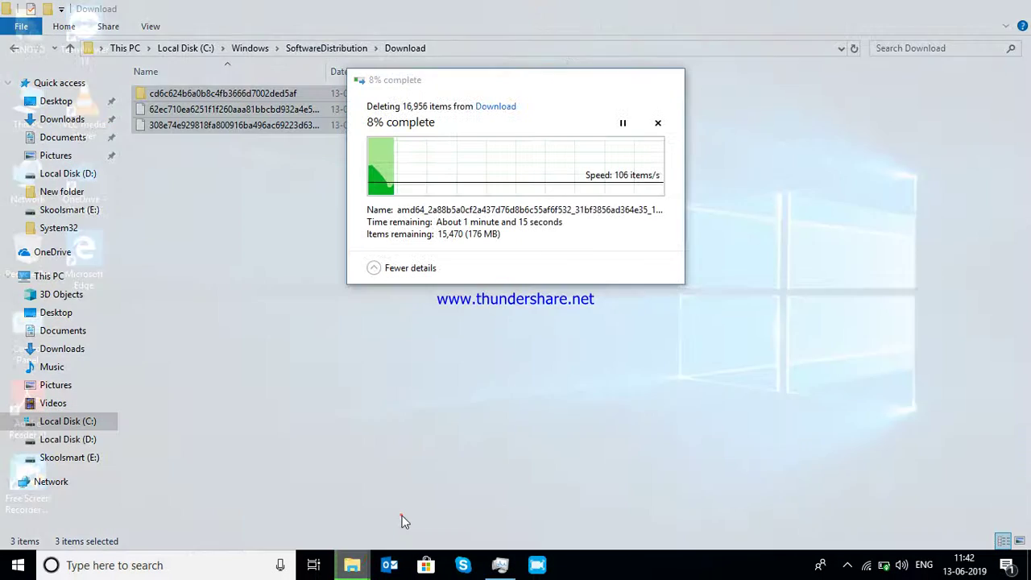
{"action": "left_click", "coordinate": [401, 514]}
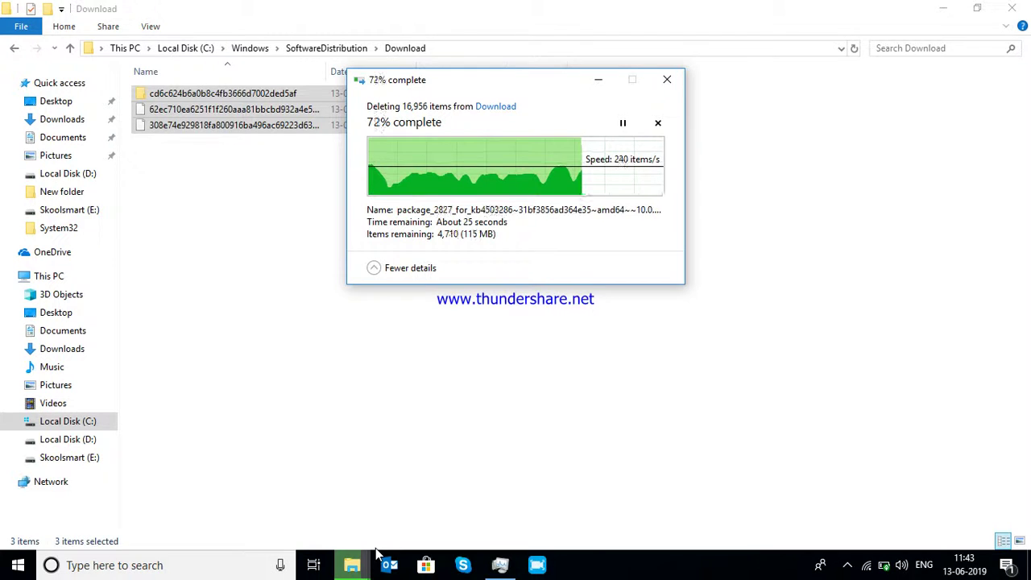
- Launch Event Viewer through the Run dialog with the command eventvwr
{"action": "key", "text": "super+r"}
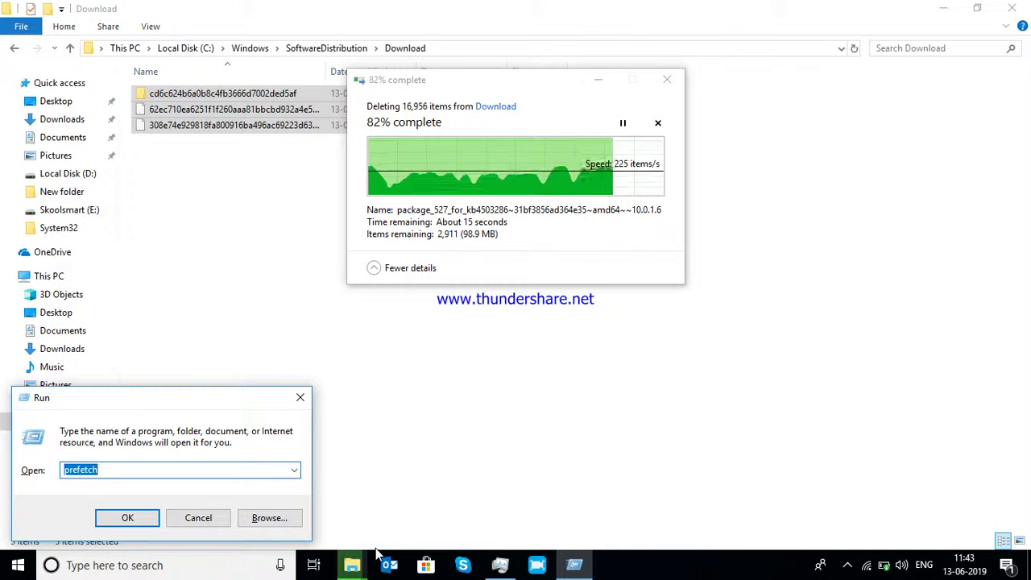
{"action": "type", "text": "evn"}
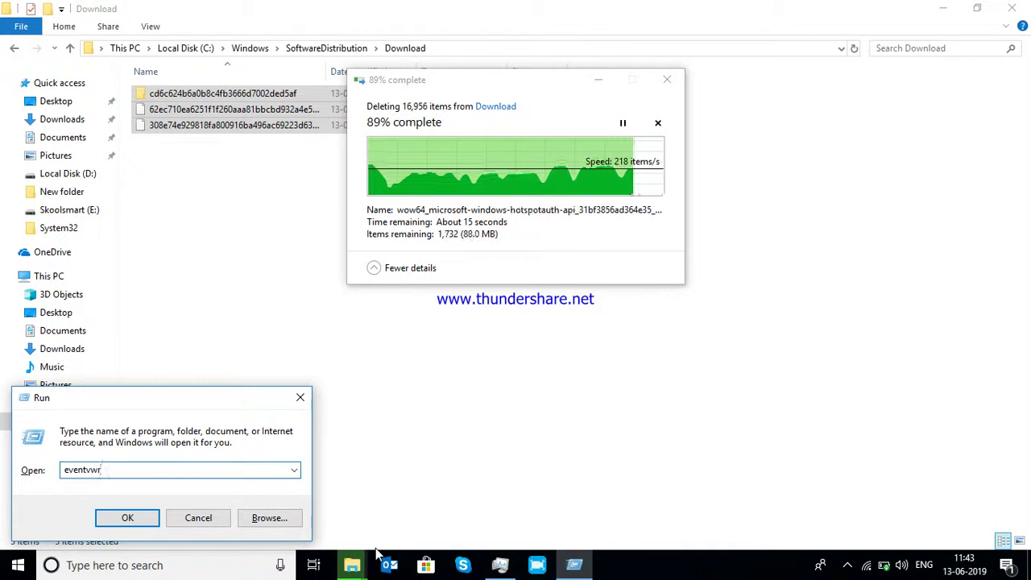
{"action": "type", "text": "ntvwr"}
{"action": "key", "text": "Return"}
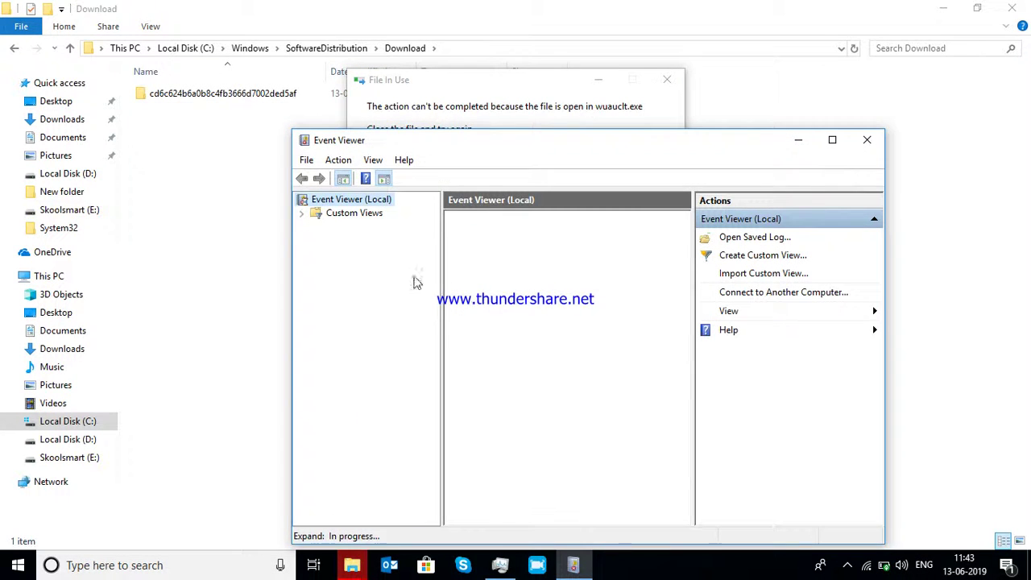
- Skip the files in use for all current items in the Download folder deletion
{"action": "left_click", "coordinate": [451, 95]}
{"action": "left_click", "coordinate": [435, 209]}
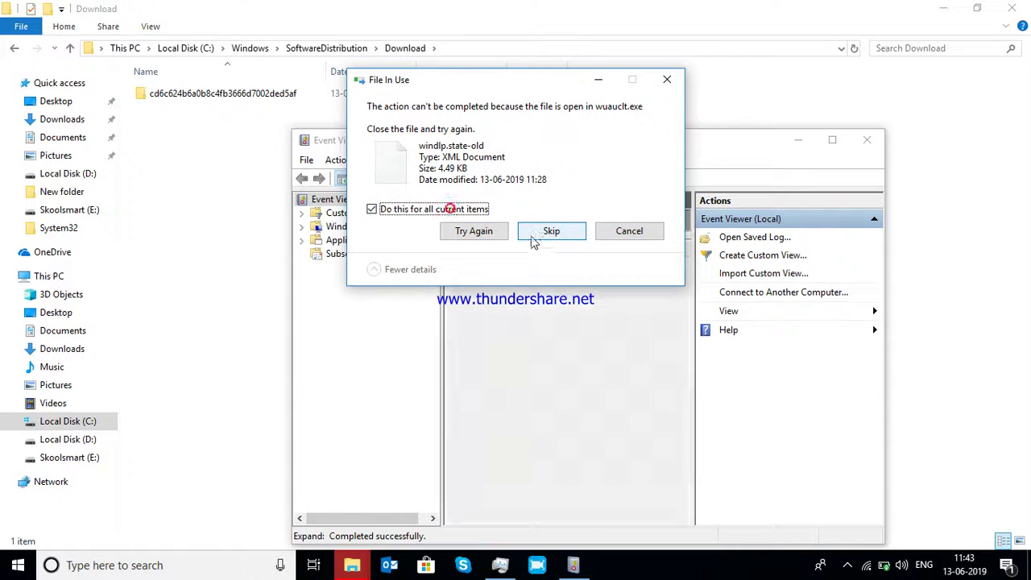
{"action": "left_click", "coordinate": [535, 233]}
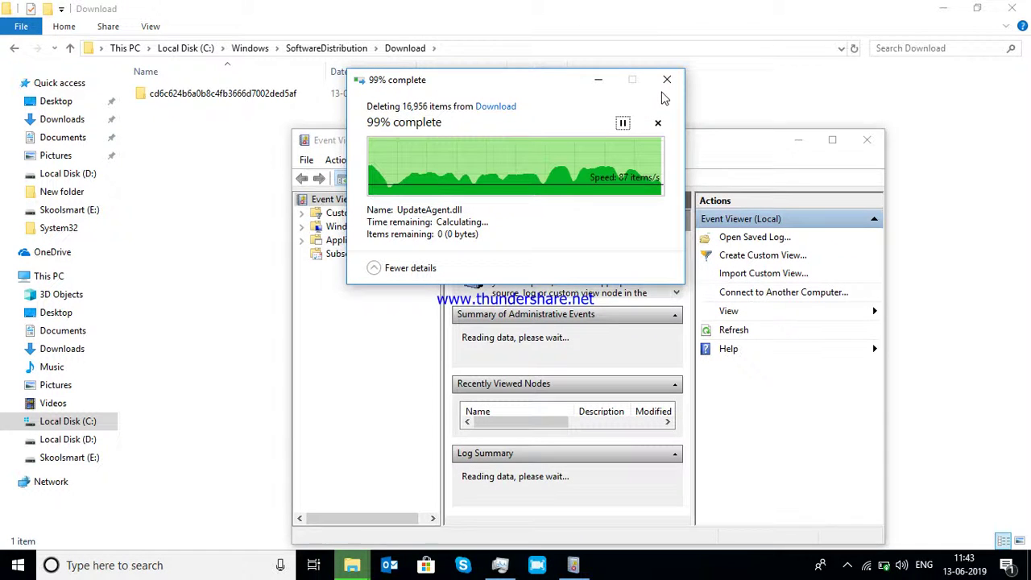
{"action": "left_click", "coordinate": [667, 95]}
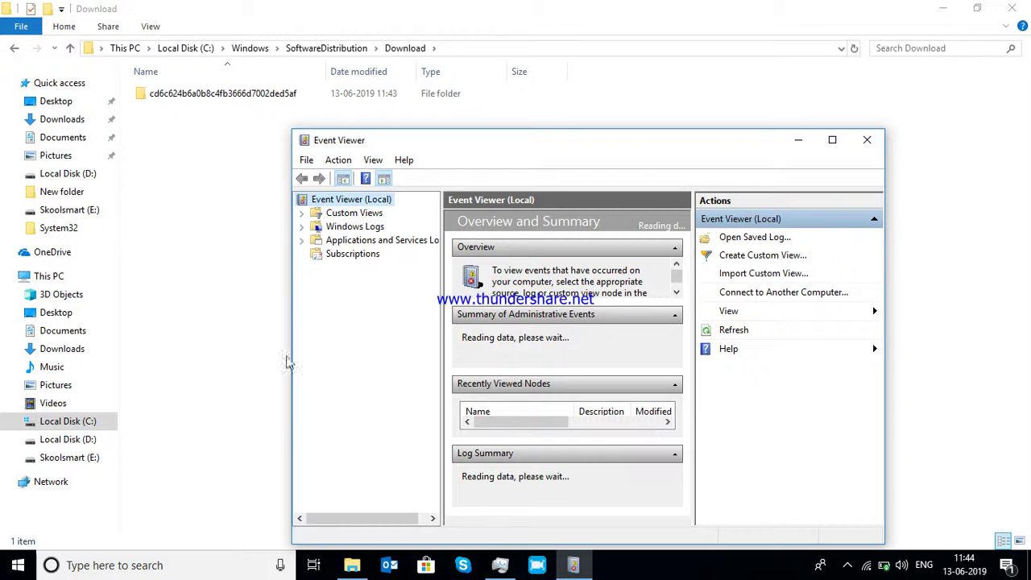
- Expand Windows Logs in Event Viewer and open the Application log
{"action": "left_click", "coordinate": [305, 228]}
{"action": "left_click", "coordinate": [301, 228]}
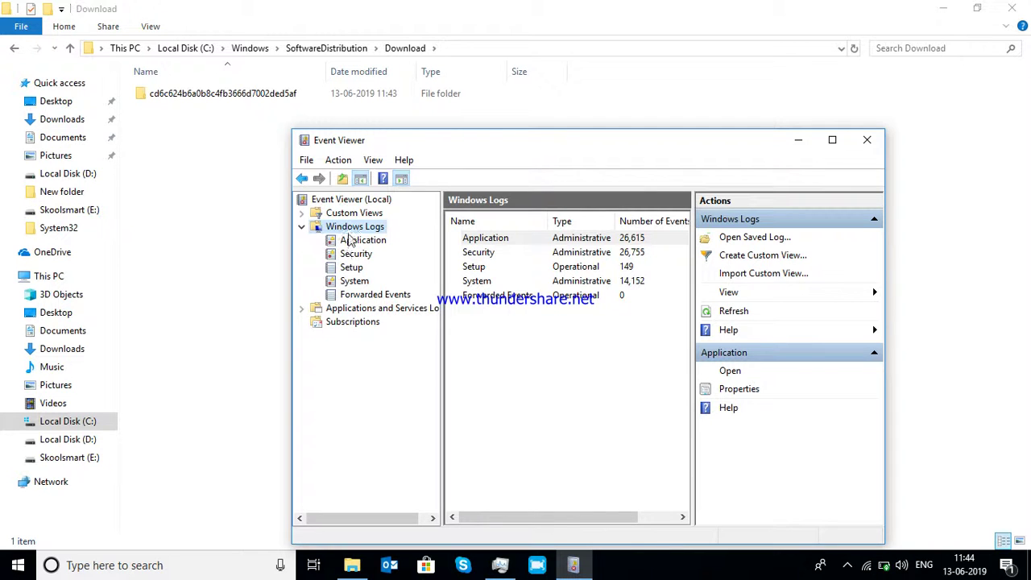
{"action": "left_click", "coordinate": [348, 242]}
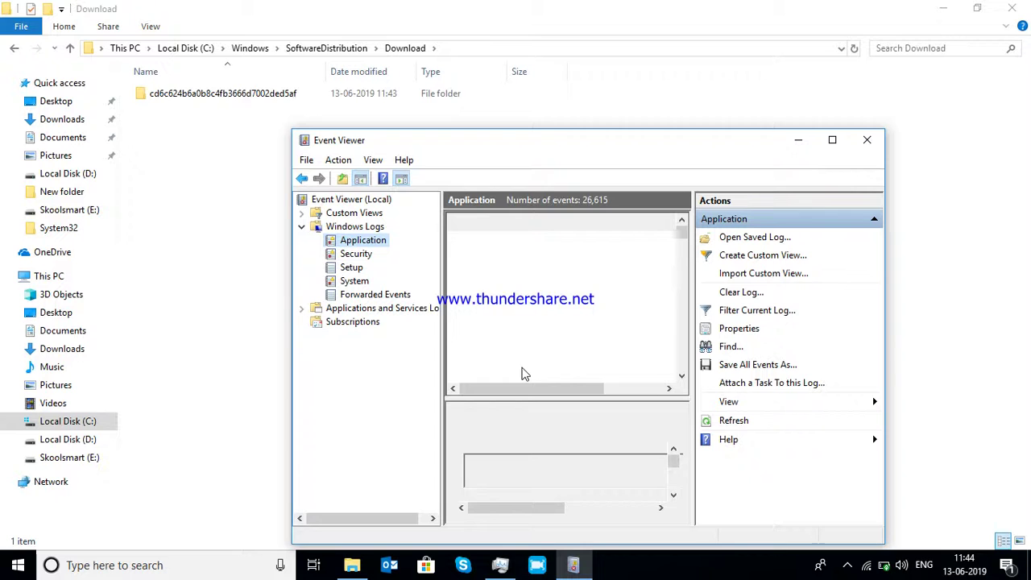
{"action": "left_click", "coordinate": [740, 293]}
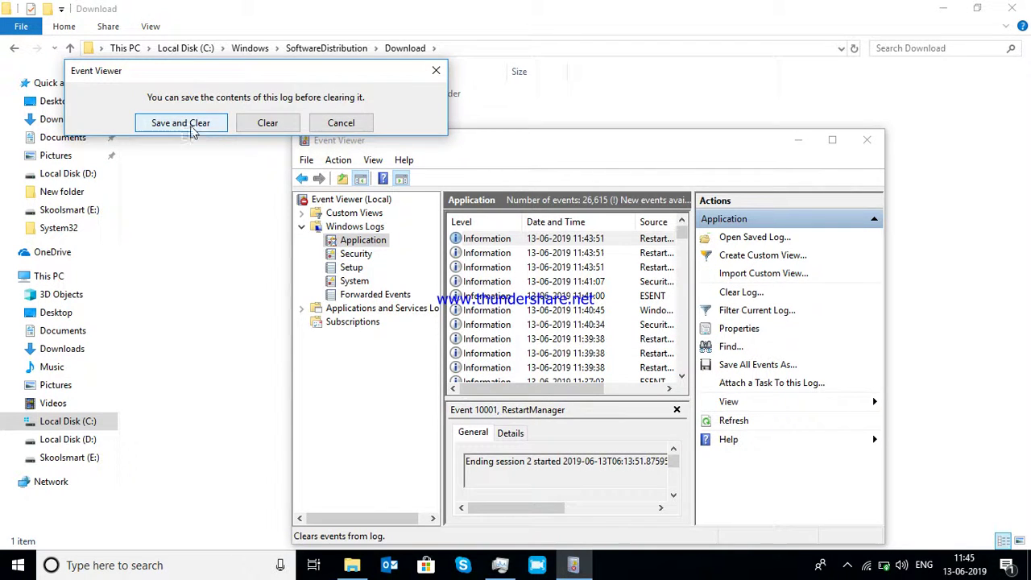
{"action": "left_click", "coordinate": [185, 126]}
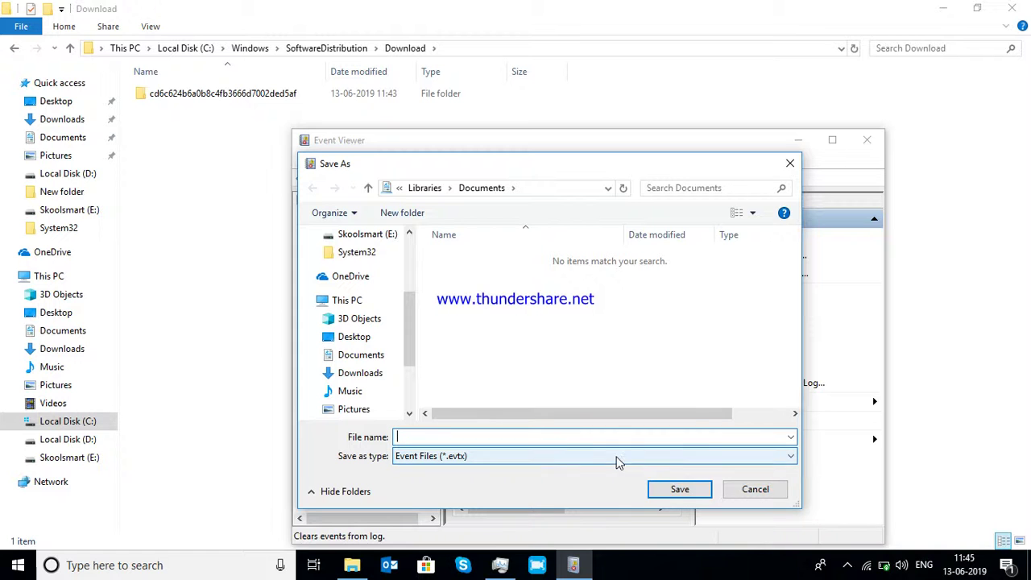
{"action": "left_click", "coordinate": [790, 164]}
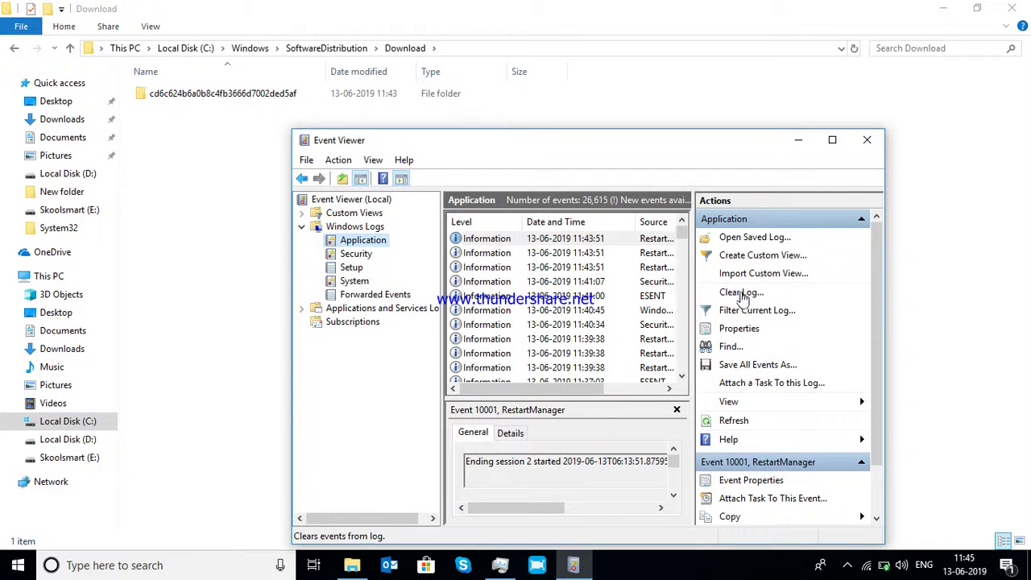
- Clear the Security and Setup logs under Windows Logs without saving their contents
{"action": "left_click", "coordinate": [357, 254]}
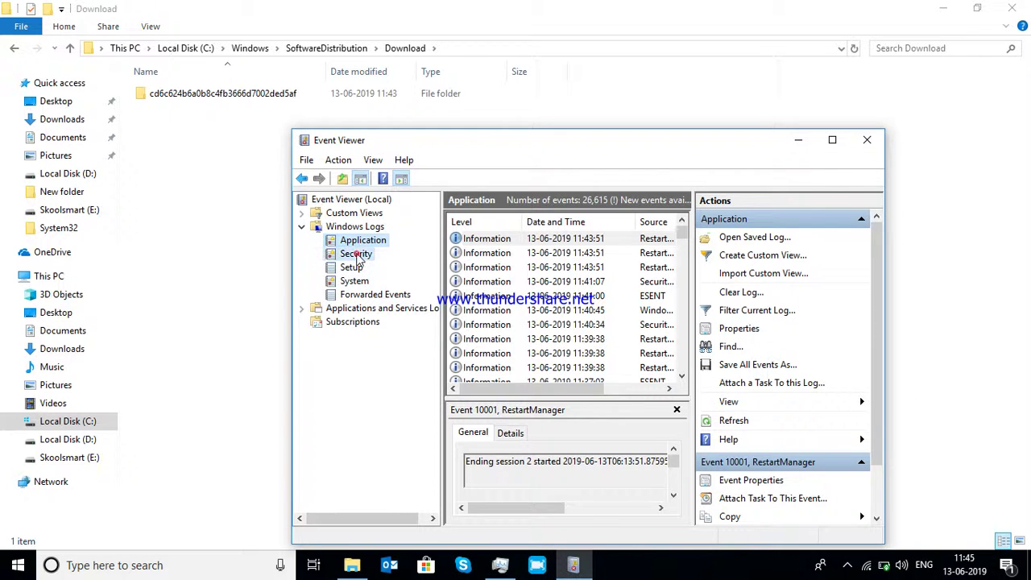
{"action": "left_click", "coordinate": [736, 292]}
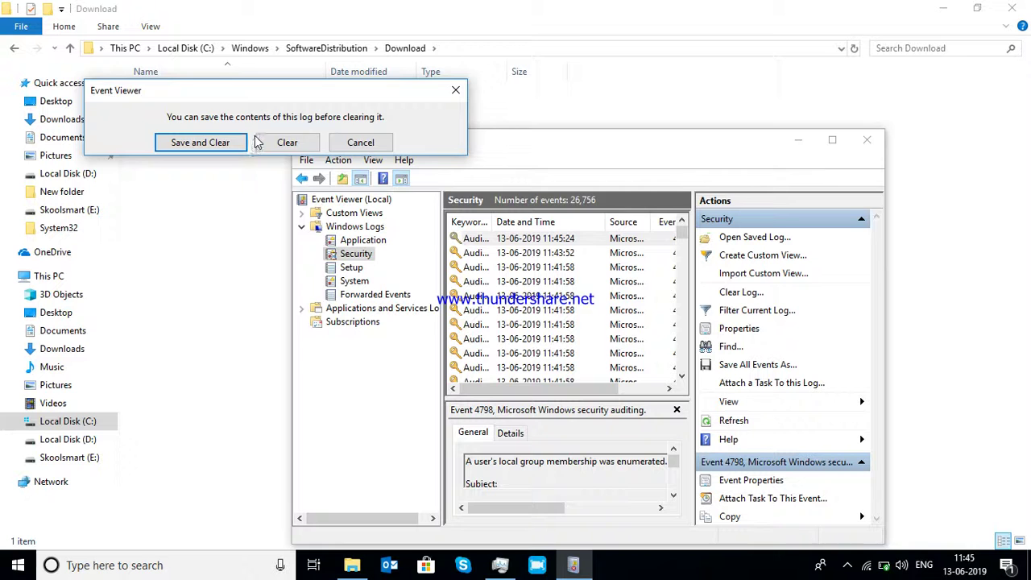
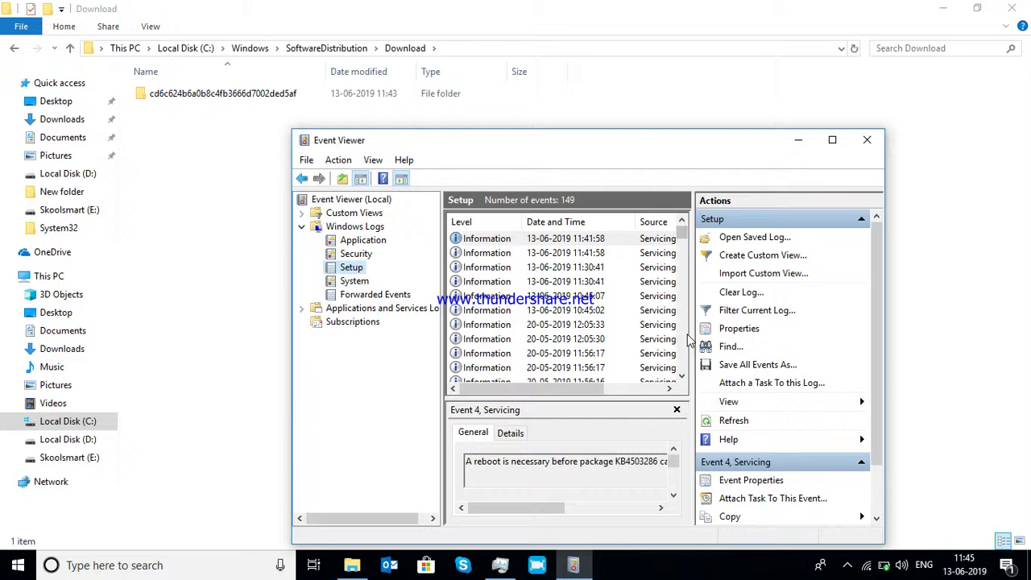
{"action": "left_click", "coordinate": [739, 292]}
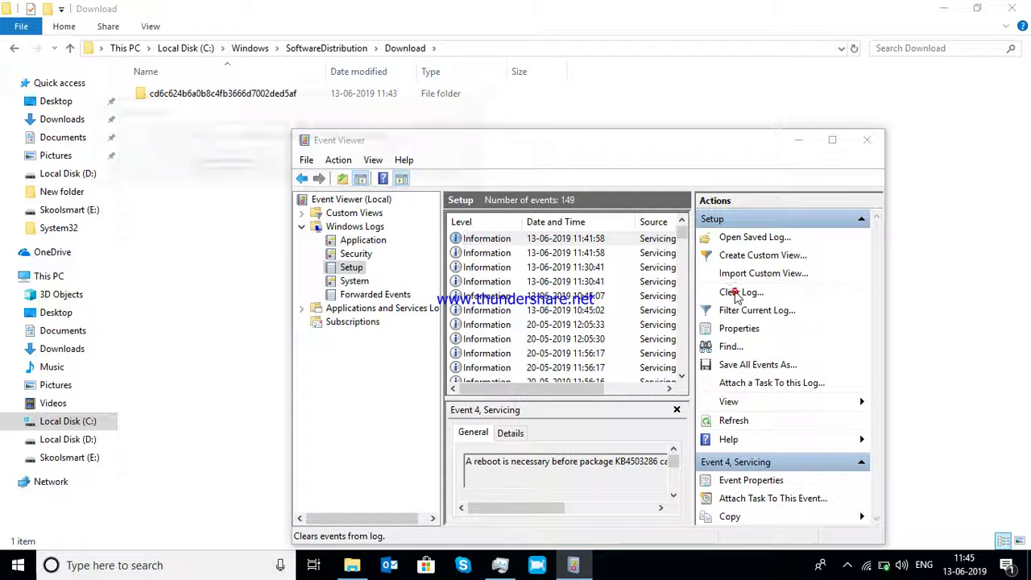
{"action": "left_click", "coordinate": [308, 162]}
- Clear the System log under Windows Logs without saving its contents
{"action": "left_click", "coordinate": [353, 280]}
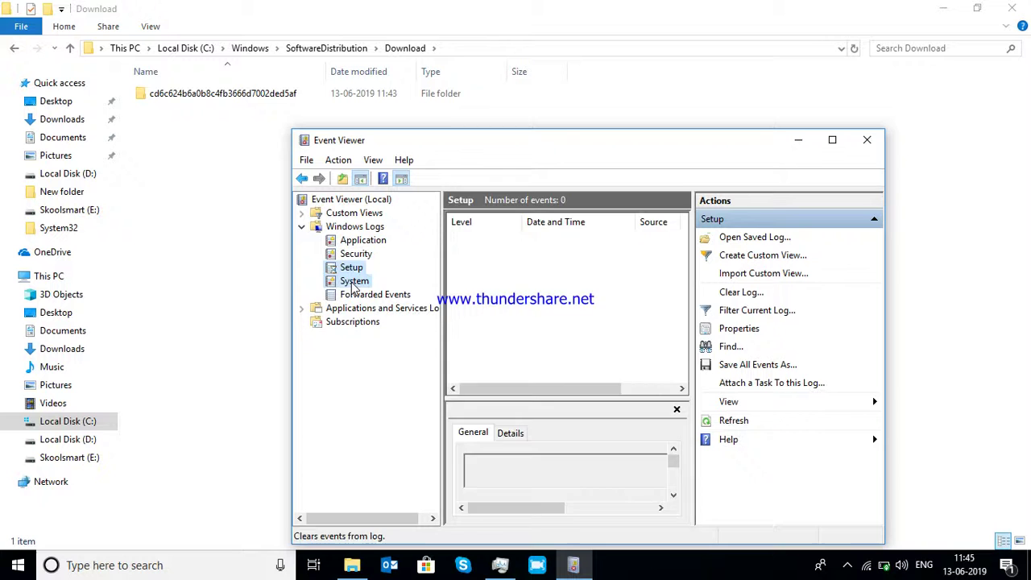
{"action": "left_click", "coordinate": [731, 293]}
{"action": "left_click", "coordinate": [329, 181]}
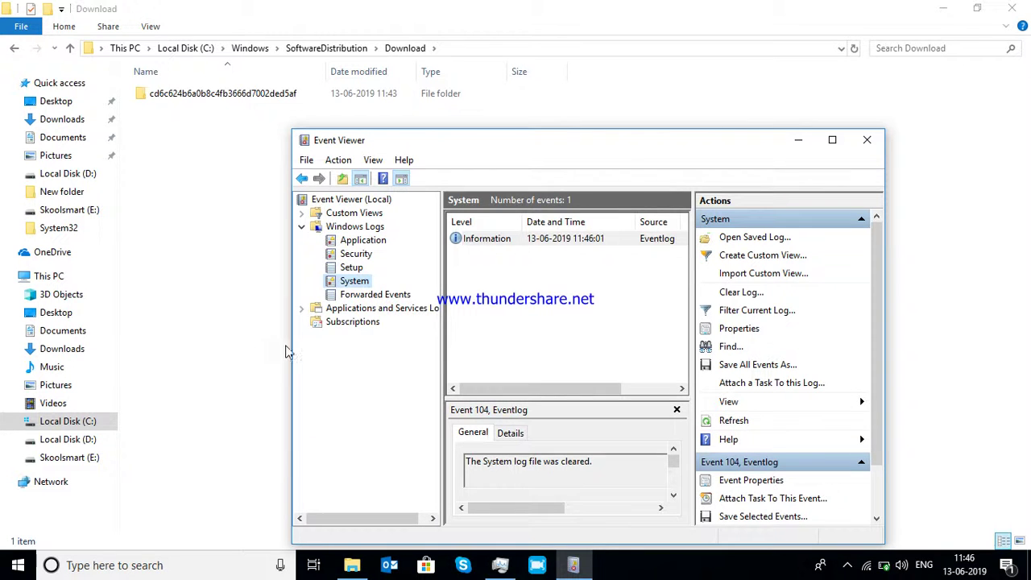
- Clear the Forwarded Events log without saving its contents, and close Event Viewer and the Download folder window
{"action": "left_click", "coordinate": [378, 295]}
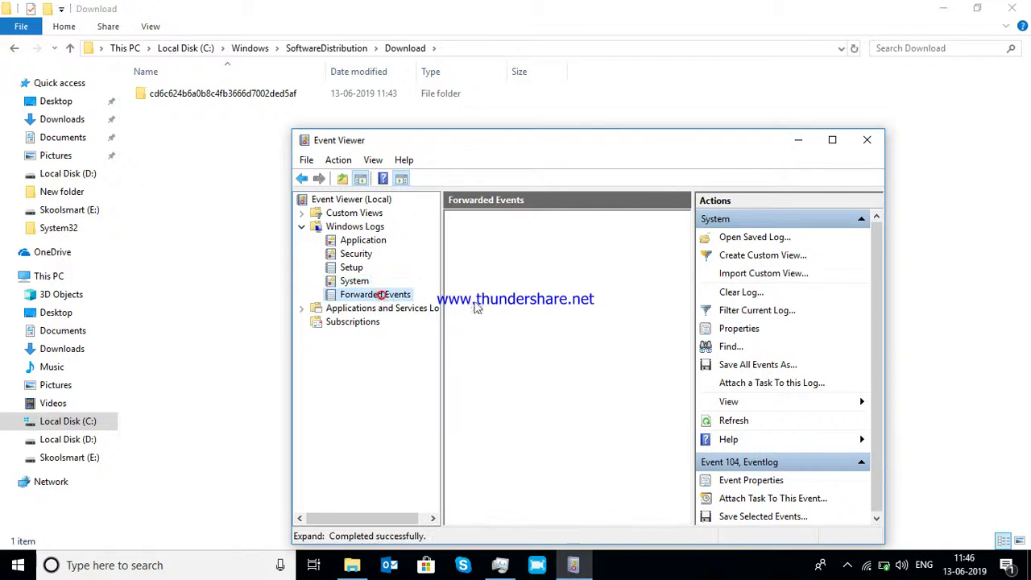
{"action": "left_click", "coordinate": [741, 292]}
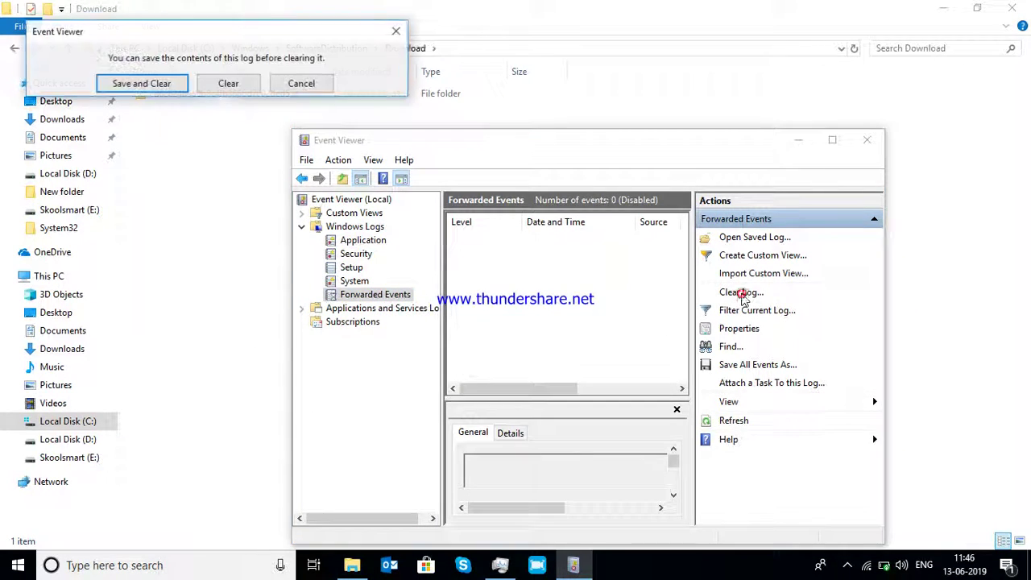
{"action": "left_click", "coordinate": [225, 85]}
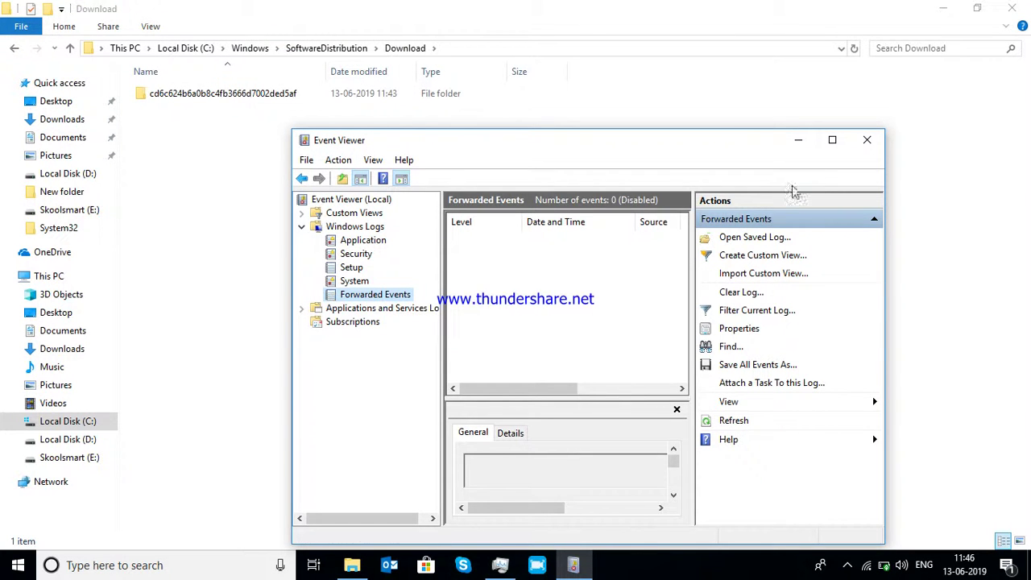
{"action": "left_click", "coordinate": [867, 140]}
{"action": "left_click", "coordinate": [1013, 9]}
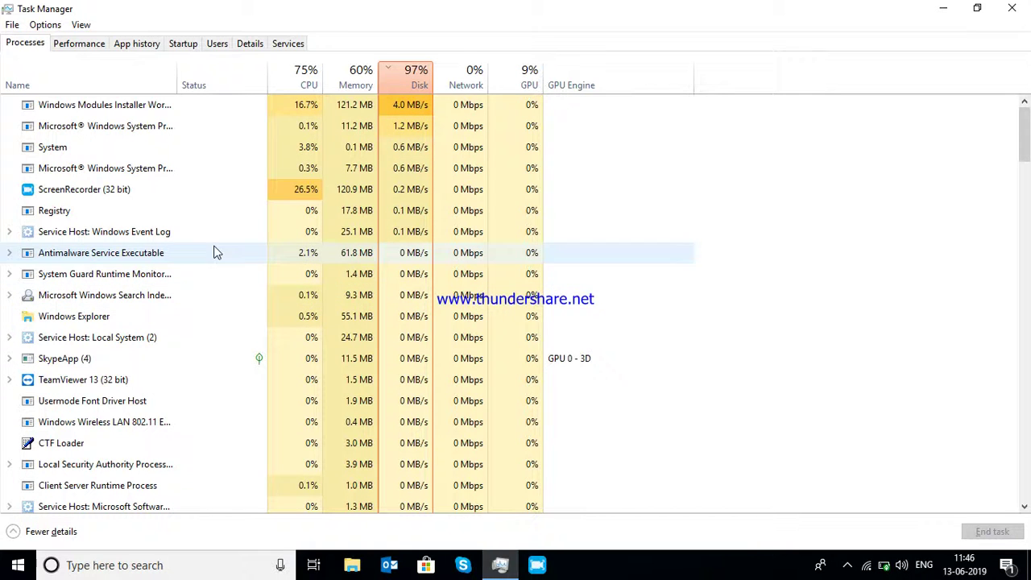
{"action": "key", "text": "alt+Tab"}
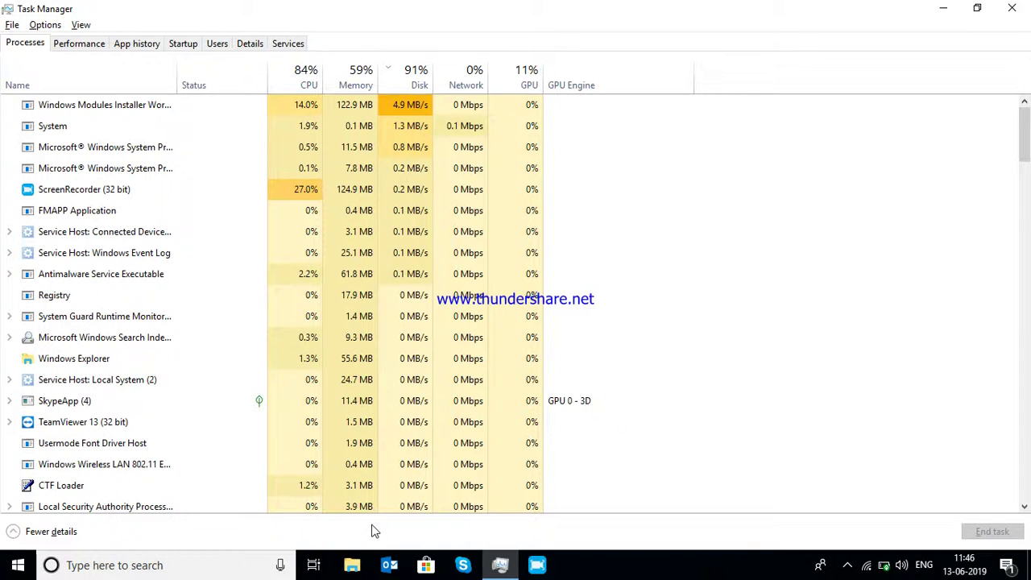
{"action": "key", "text": "super+e"}
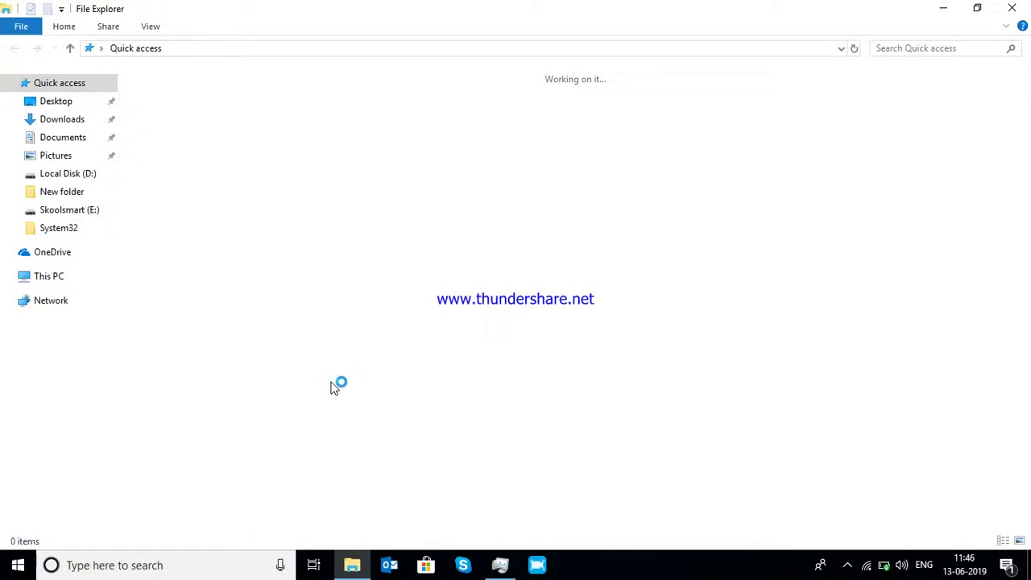
{"action": "right_click", "coordinate": [47, 278]}
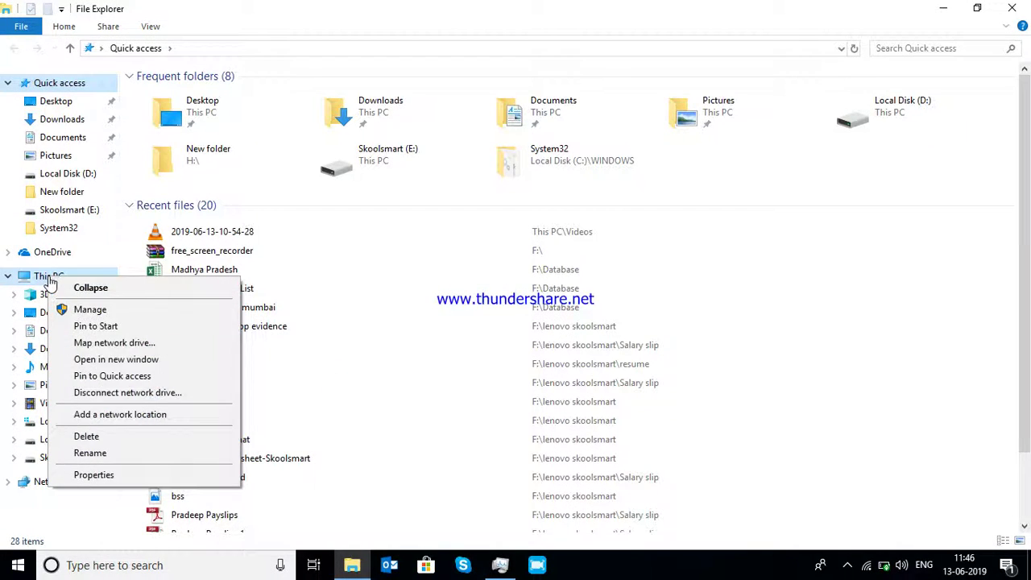
{"action": "left_click", "coordinate": [415, 423]}
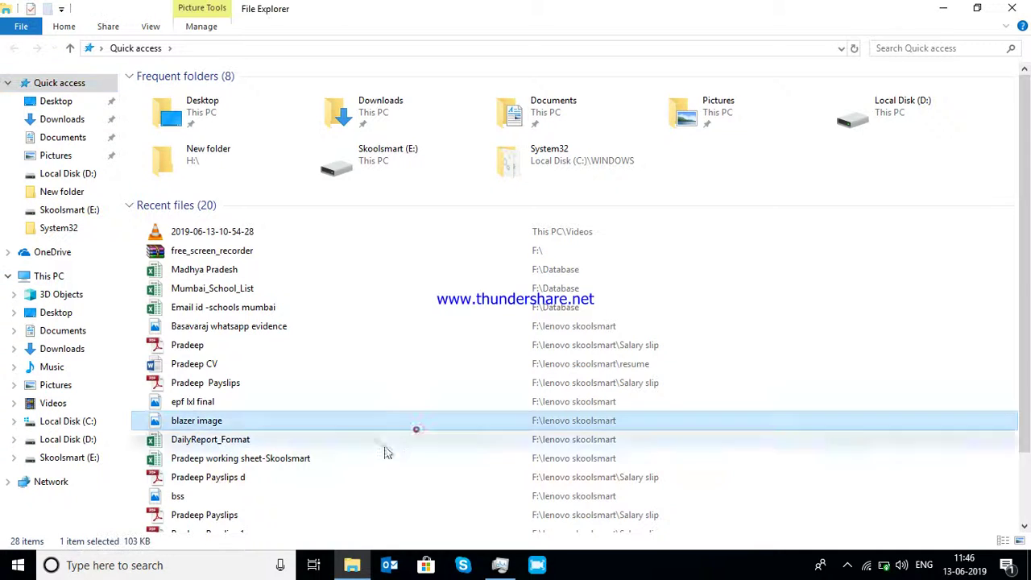
{"action": "left_click", "coordinate": [141, 568]}
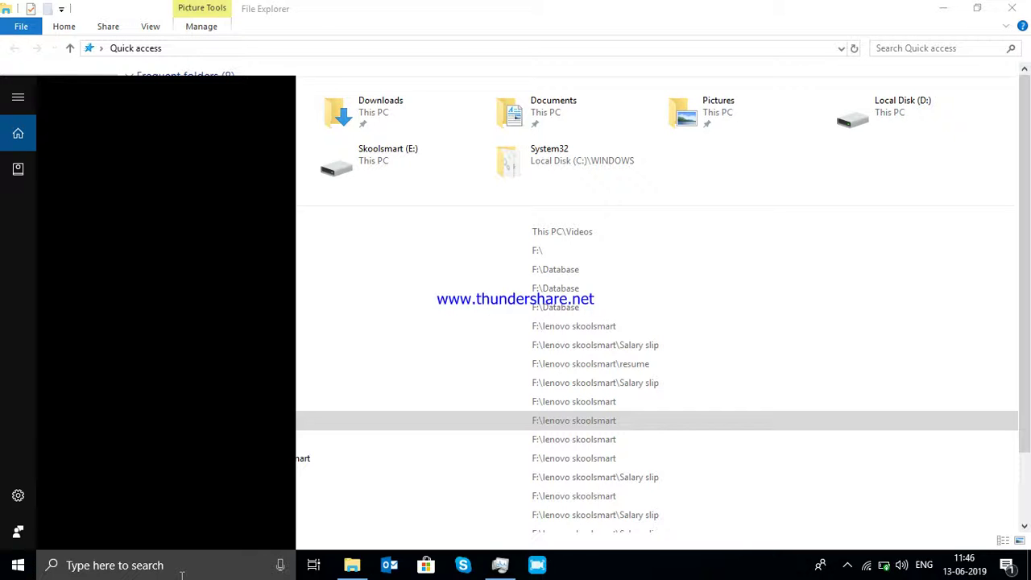
{"action": "left_click", "coordinate": [20, 566]}
{"action": "left_click", "coordinate": [19, 566]}
{"action": "left_click", "coordinate": [1024, 7]}
{"action": "left_click", "coordinate": [1024, 6]}
{"action": "left_click", "coordinate": [19, 568]}
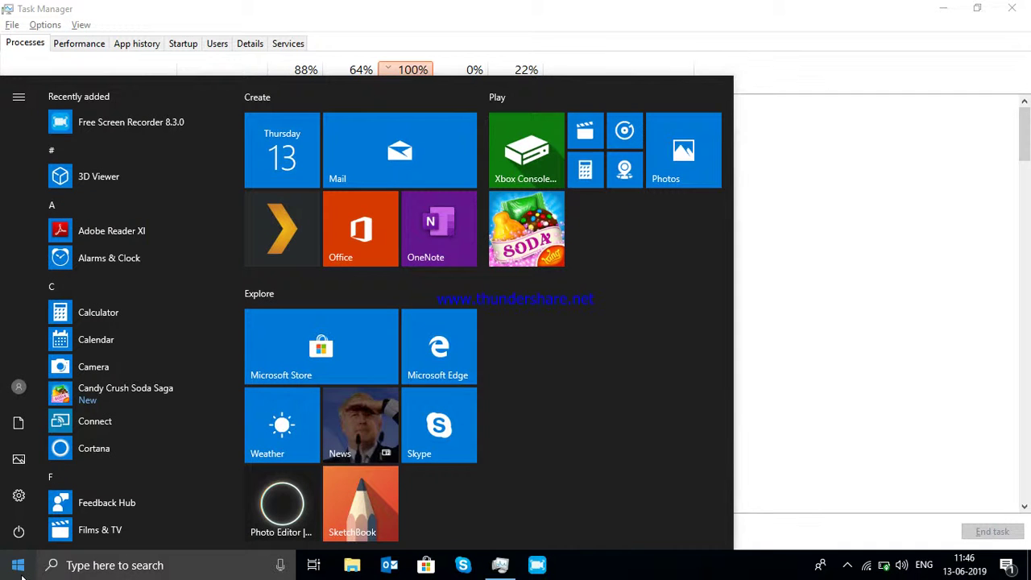
- Search Windows for "windows update" and open the Windows Update settings
{"action": "left_click", "coordinate": [140, 566]}
{"action": "type", "text": "wind"}
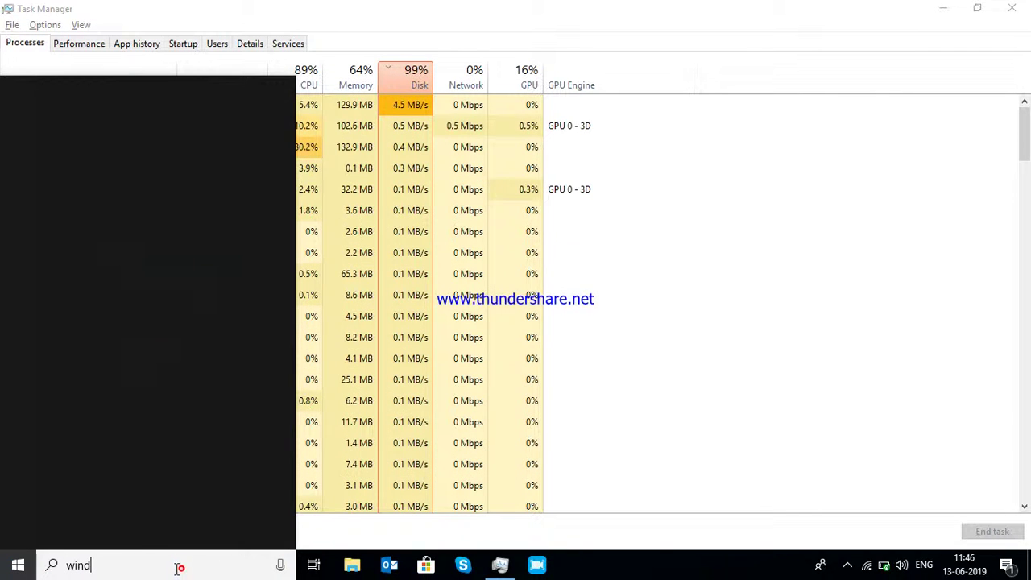
{"action": "type", "text": "o"}
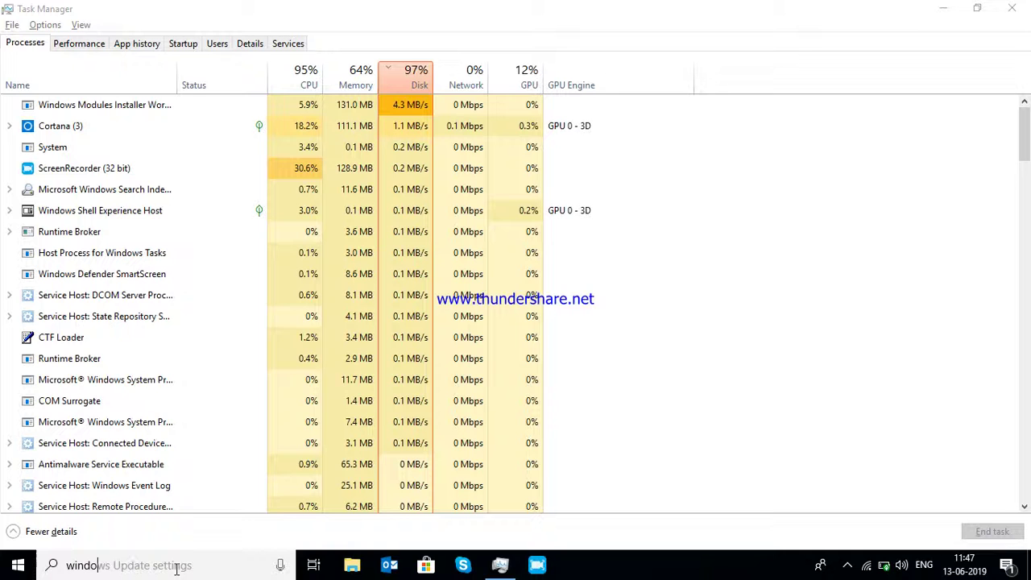
{"action": "type", "text": "ws "}
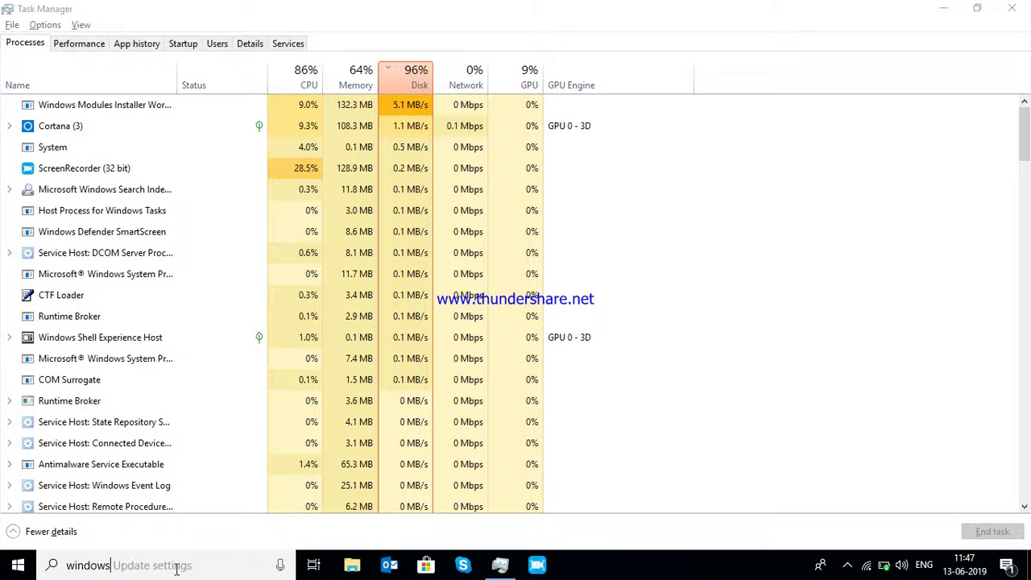
{"action": "type", "text": "update"}
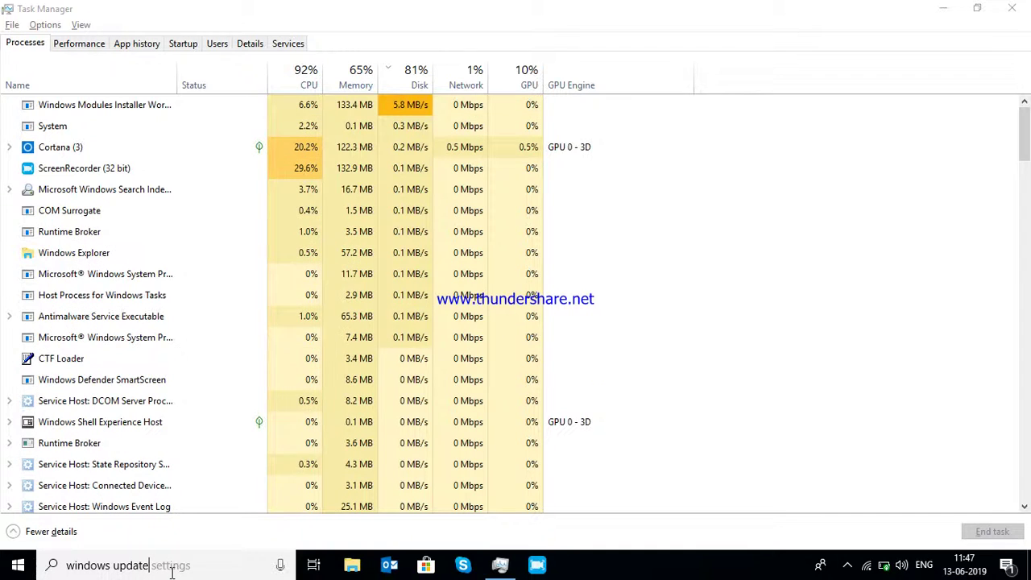
{"action": "key", "text": "Return"}
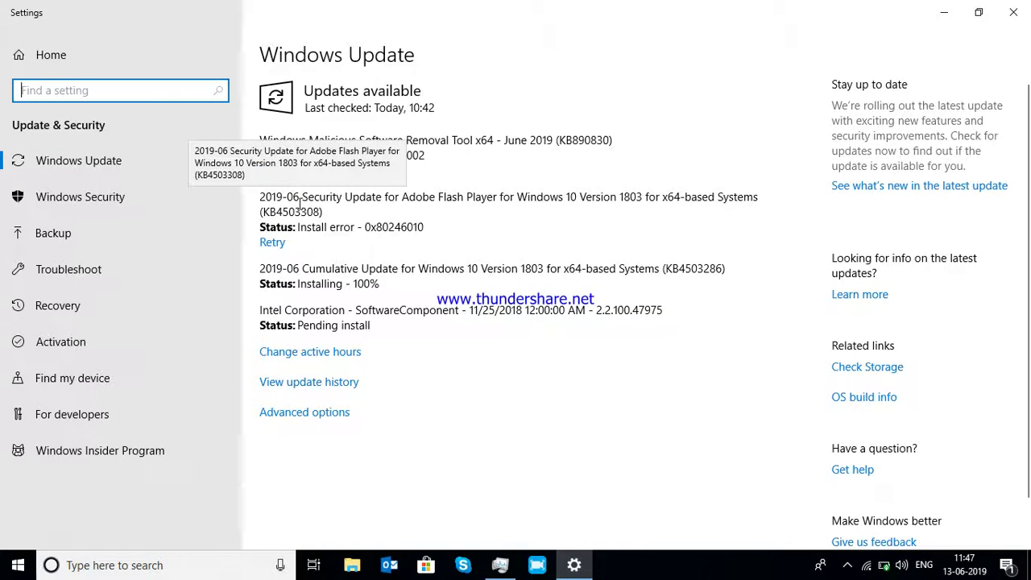
- Retry the Adobe Flash Player (KB4503308) and Malicious Software Removal Tool (KB890830) updates, dismiss the battery notice and close Settings
{"action": "left_click", "coordinate": [274, 242]}
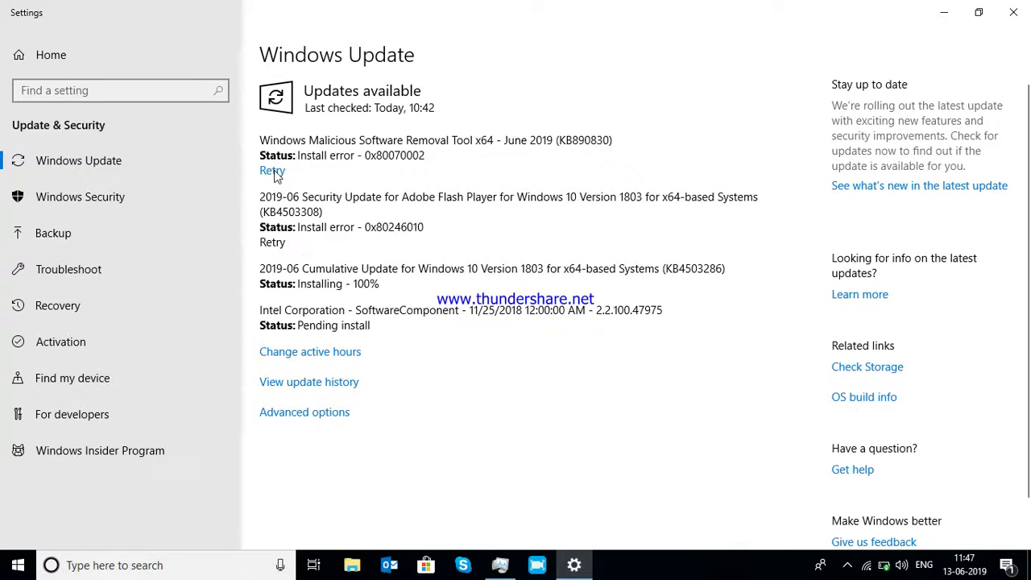
{"action": "left_click", "coordinate": [272, 171]}
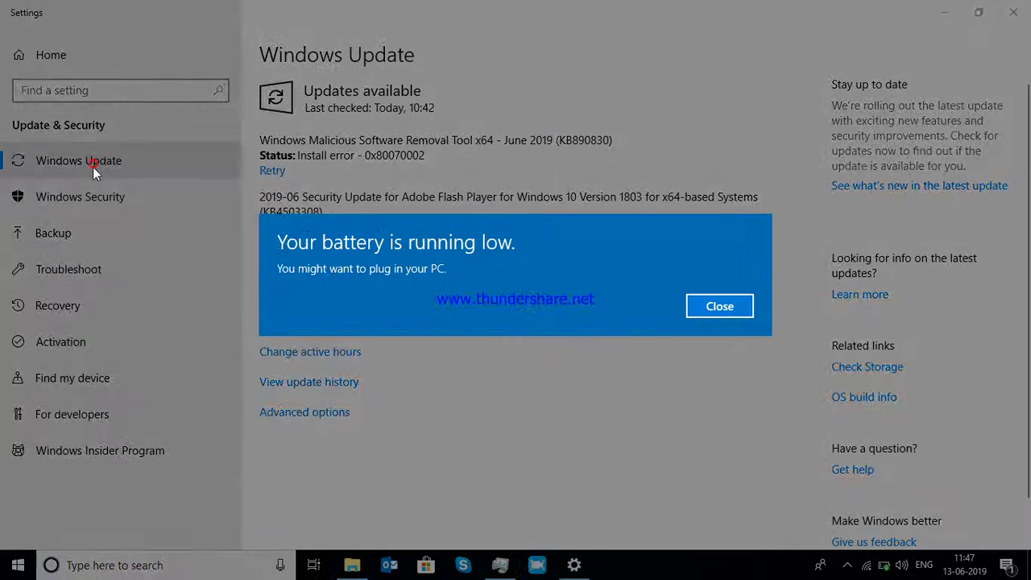
{"action": "left_click", "coordinate": [719, 306]}
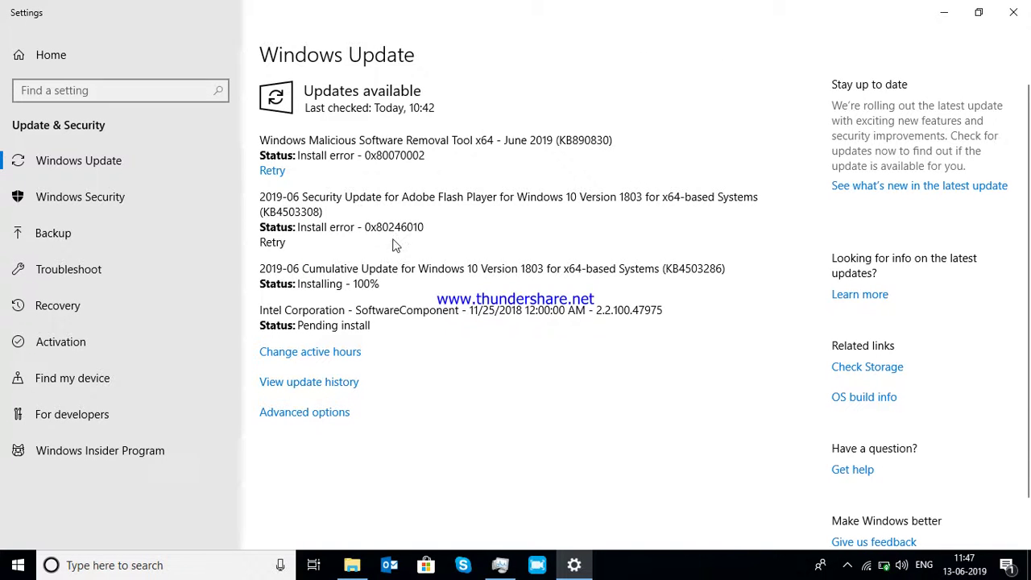
{"action": "left_click", "coordinate": [1011, 12]}
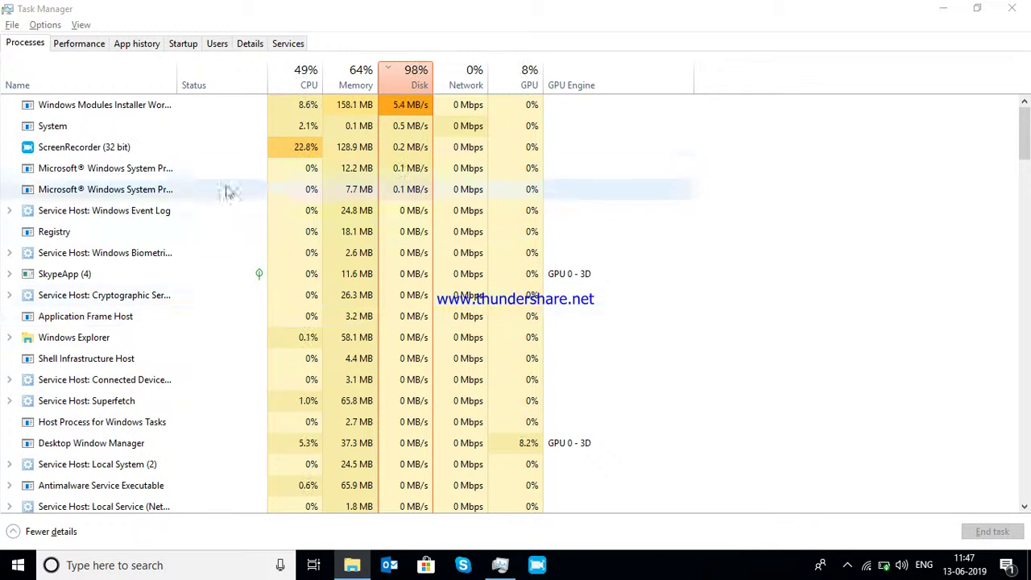
- Restart the OneSyncSvc_122ba4 service from Task Manager's list of services
{"action": "left_click", "coordinate": [286, 42]}
{"action": "left_click", "coordinate": [73, 259]}
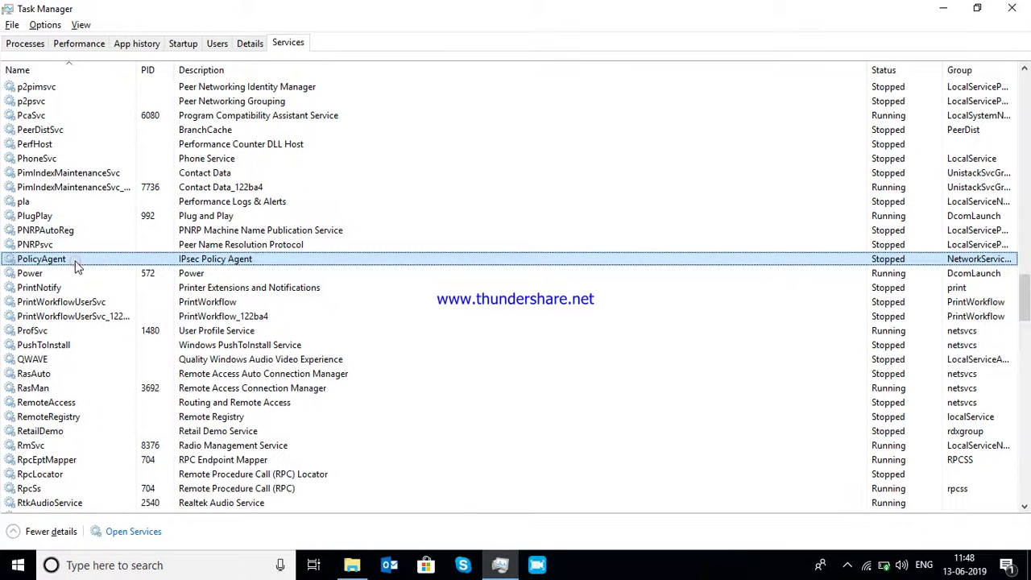
{"action": "key", "text": "o"}
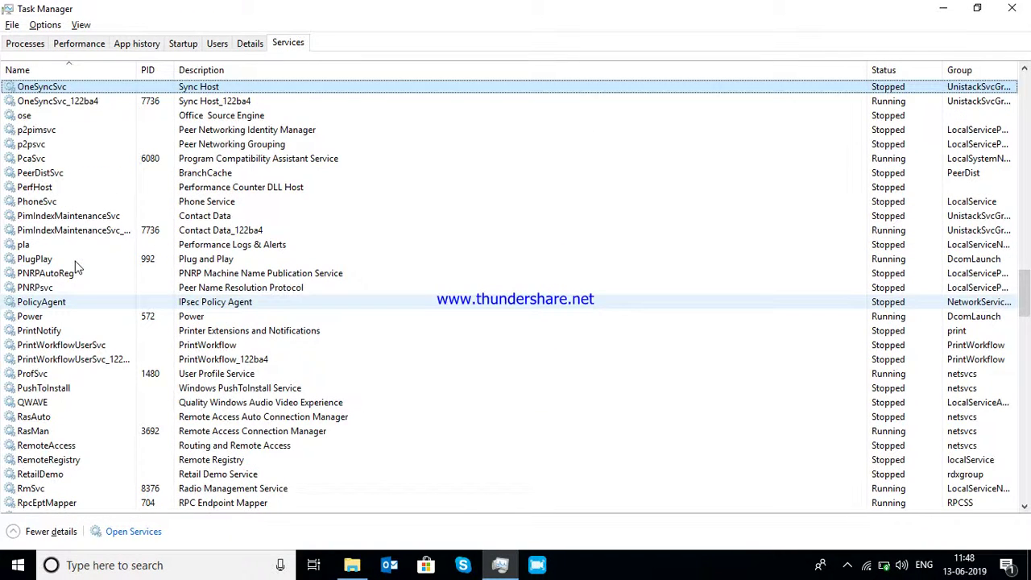
{"action": "left_click", "coordinate": [80, 103]}
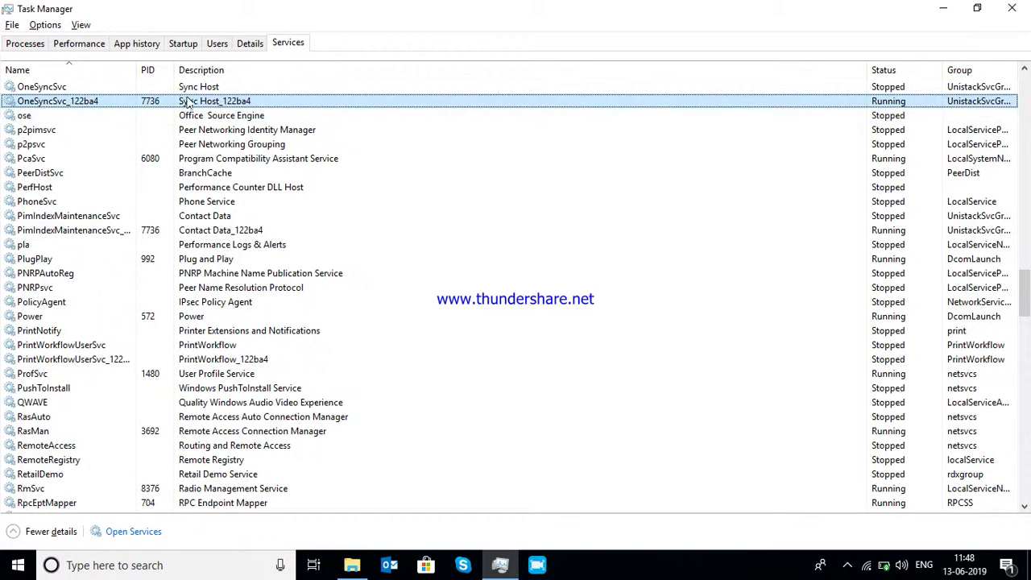
{"action": "right_click", "coordinate": [151, 107]}
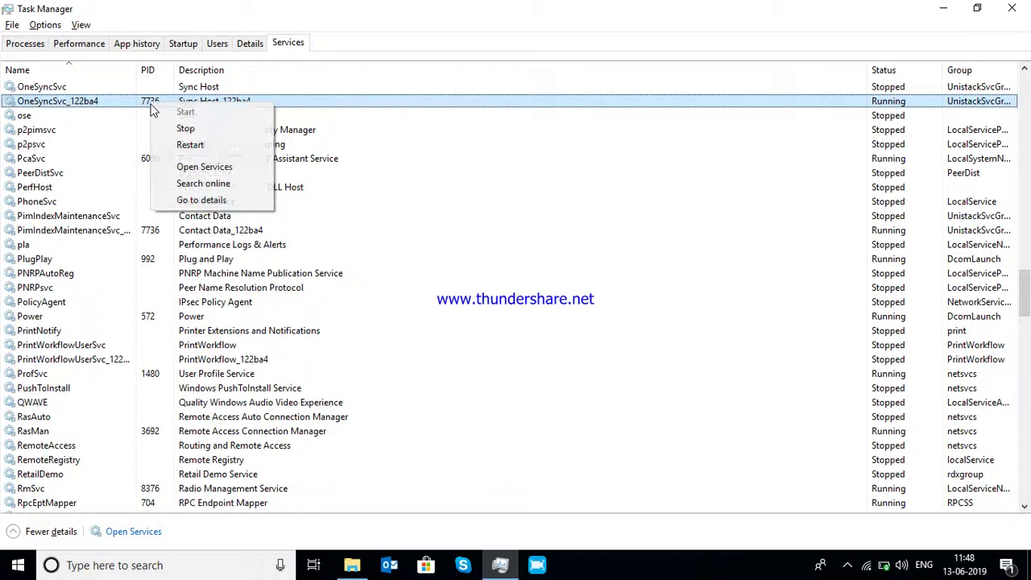
{"action": "left_click", "coordinate": [190, 145]}
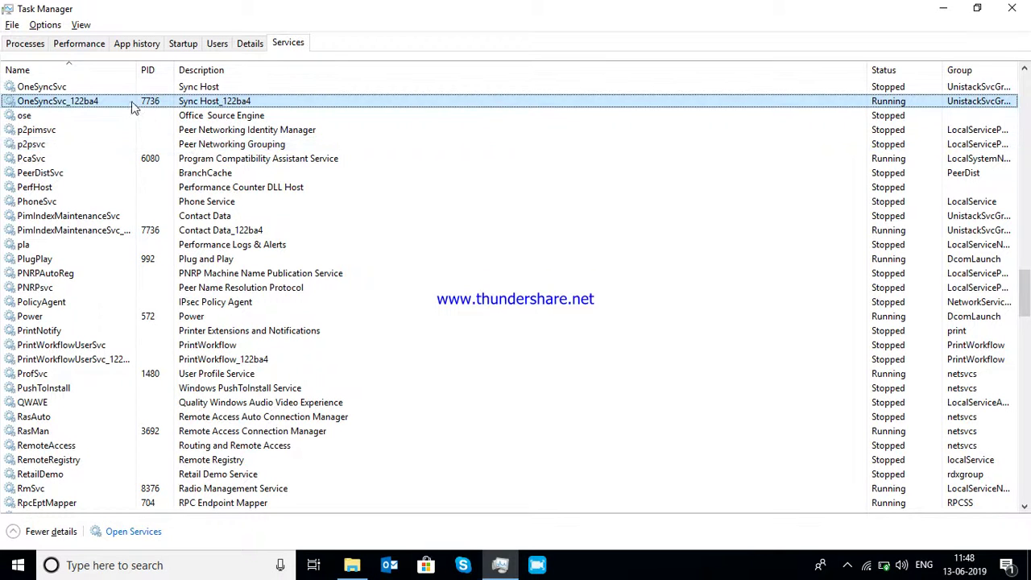
- Look through the services starting with S and select SstpSvc
{"action": "left_click", "coordinate": [73, 149]}
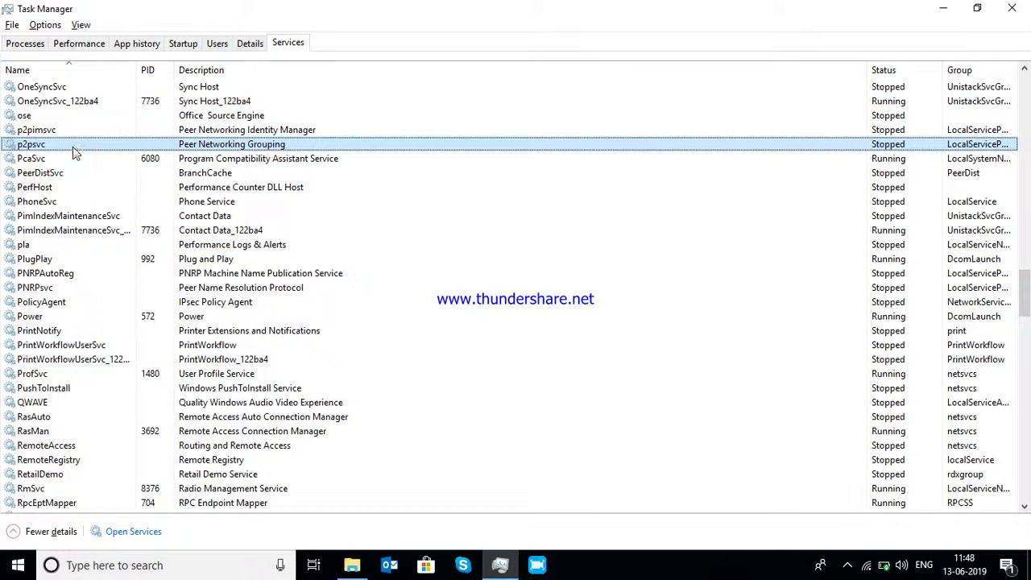
{"action": "key", "text": "s"}
{"action": "key", "text": "v"}
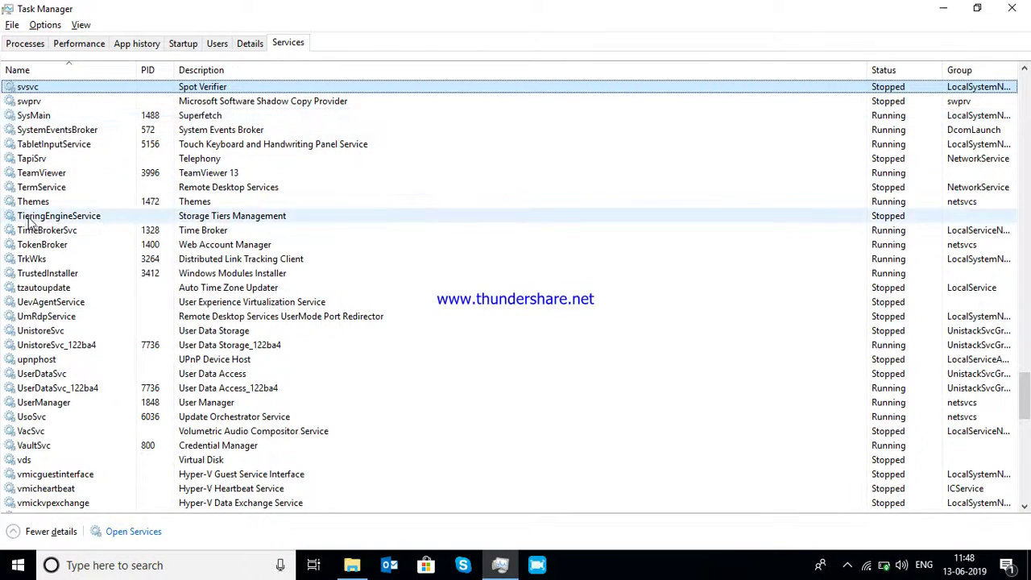
{"action": "scroll", "coordinate": [36, 145], "scroll_direction": "up", "scroll_amount": 1}
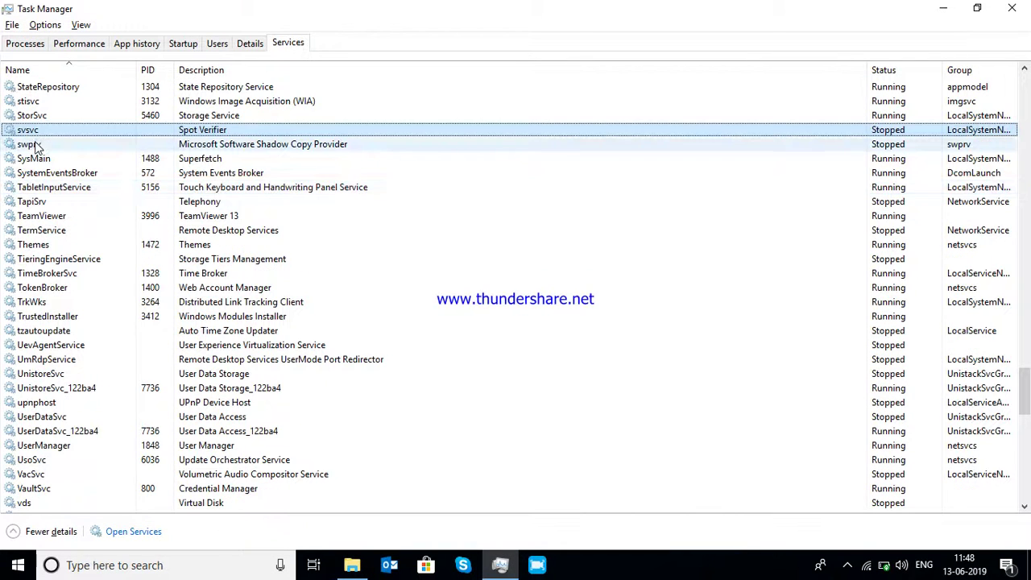
{"action": "scroll", "coordinate": [36, 145], "scroll_direction": "up", "scroll_amount": 1}
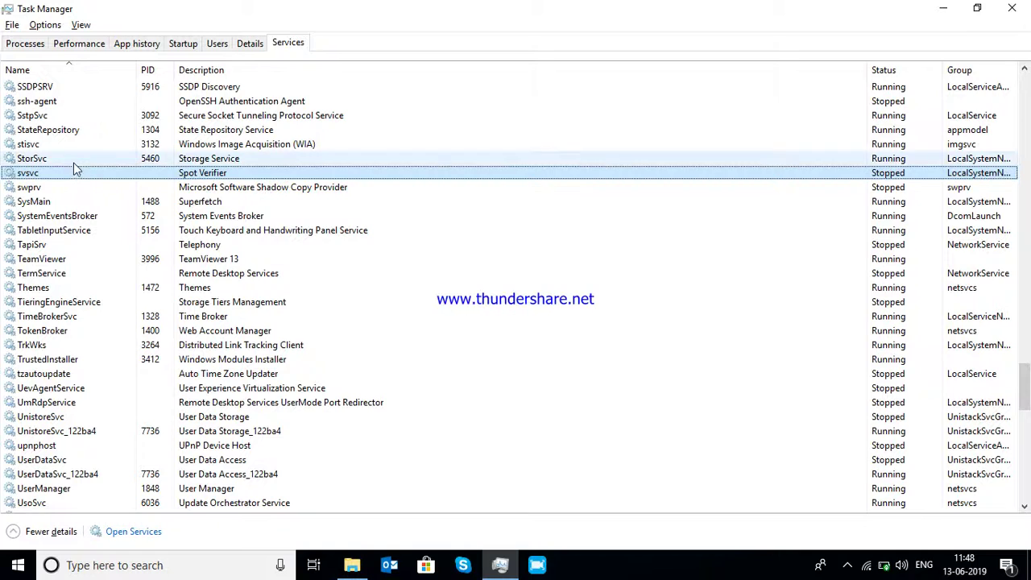
{"action": "scroll", "coordinate": [71, 167], "scroll_direction": "up", "scroll_amount": 3}
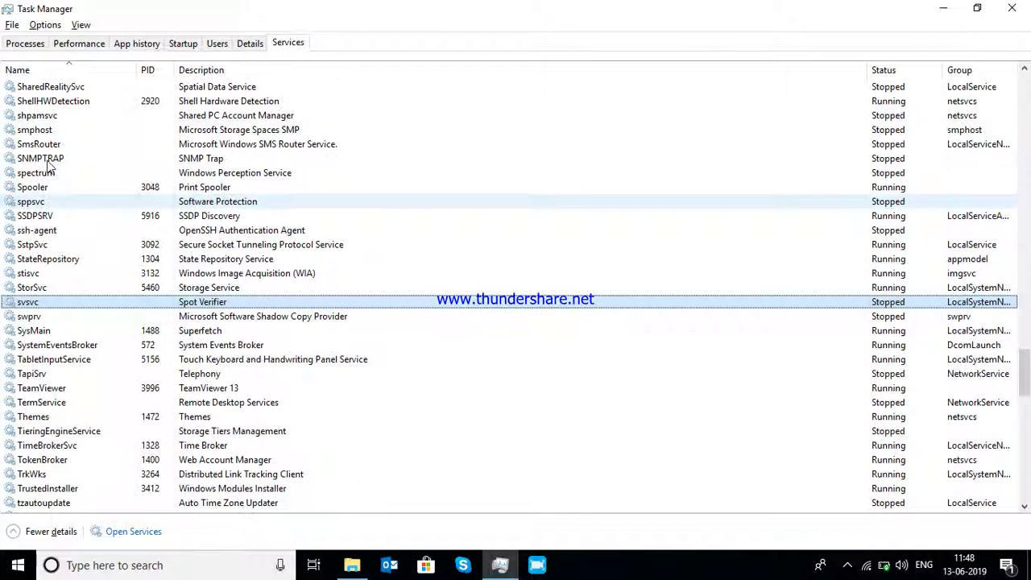
{"action": "scroll", "coordinate": [48, 136], "scroll_direction": "up", "scroll_amount": 1}
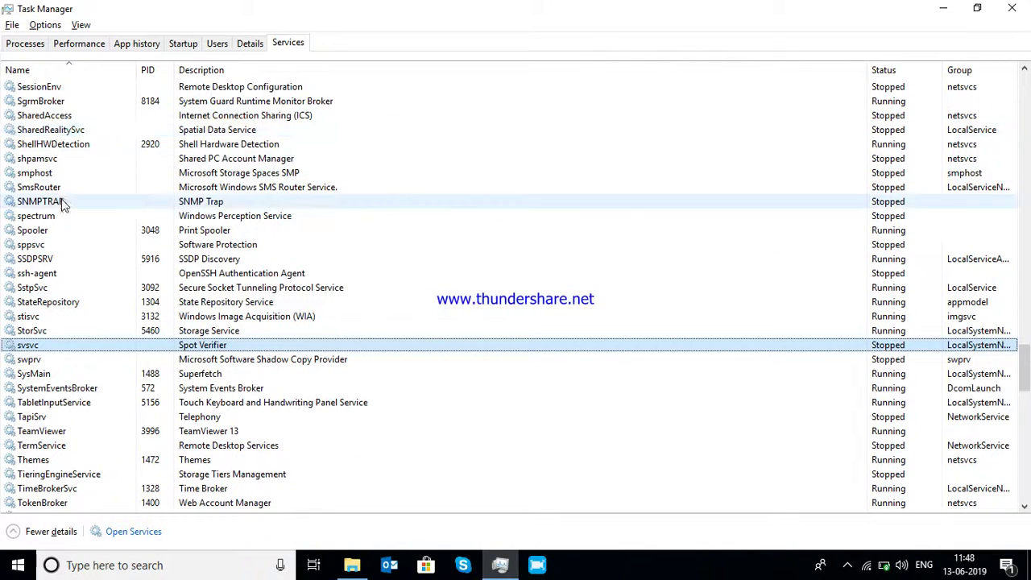
{"action": "left_click", "coordinate": [58, 289]}
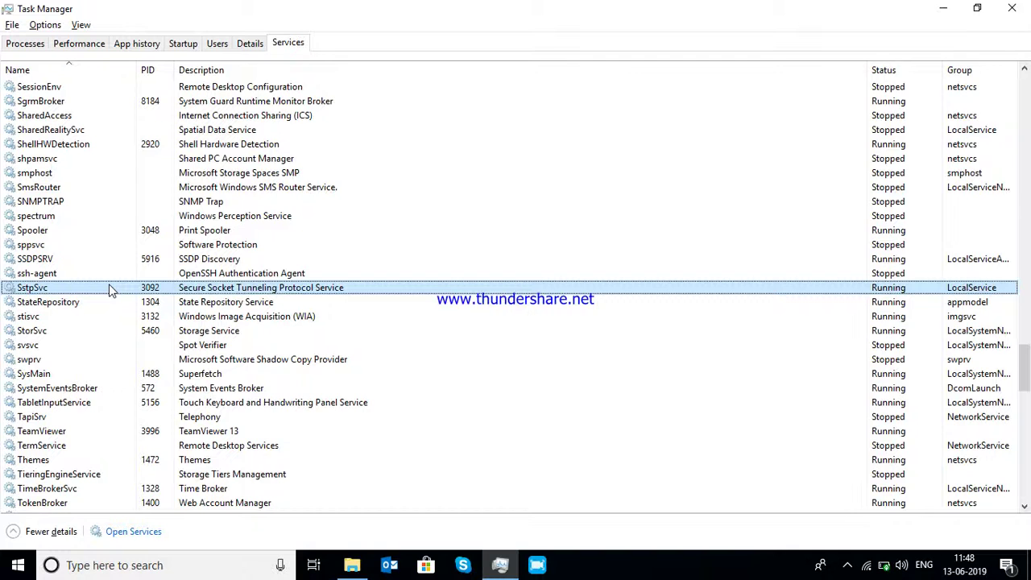
- Find the services starting with "net", select NetSetupSvc, and return to the list of running processes to check disk usage
{"action": "type", "text": "net"}
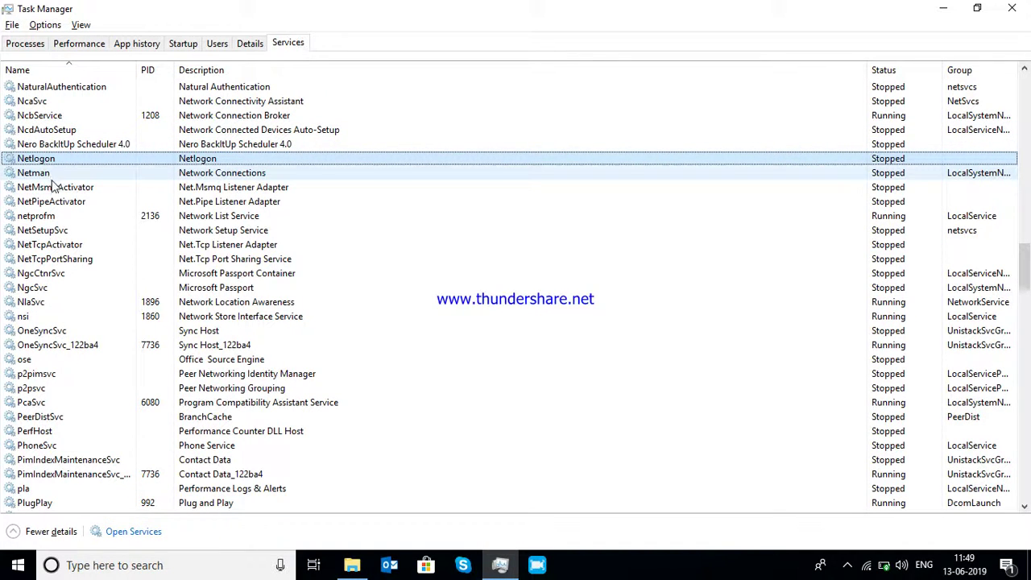
{"action": "left_click", "coordinate": [47, 233]}
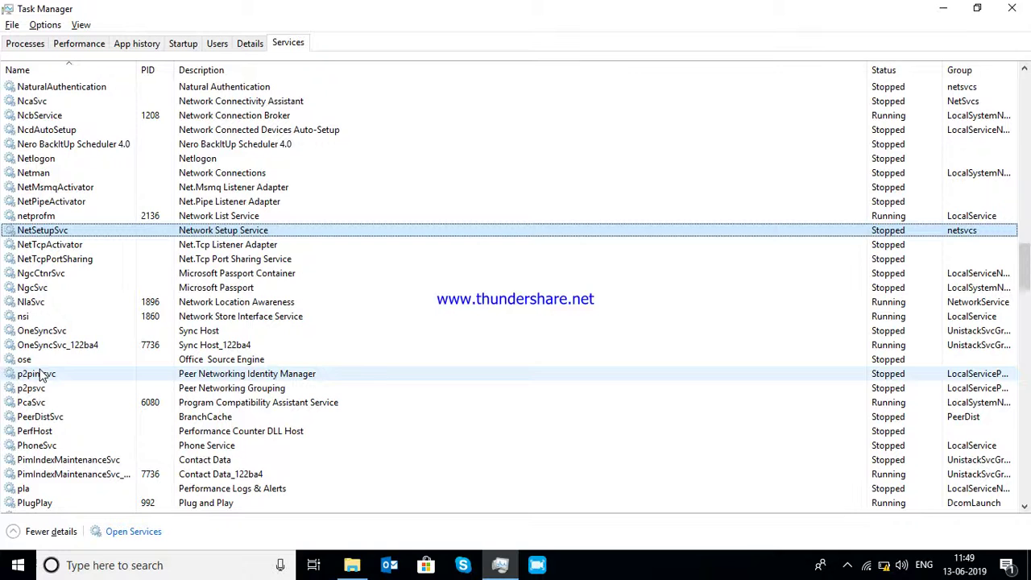
{"action": "scroll", "coordinate": [42, 375], "scroll_direction": "down", "scroll_amount": 3}
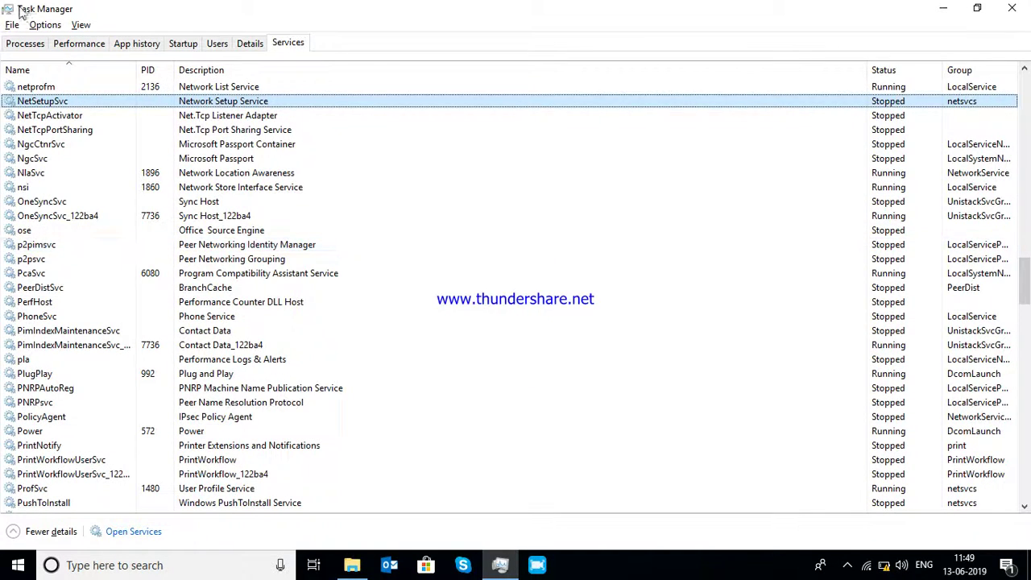
{"action": "left_click", "coordinate": [25, 45]}
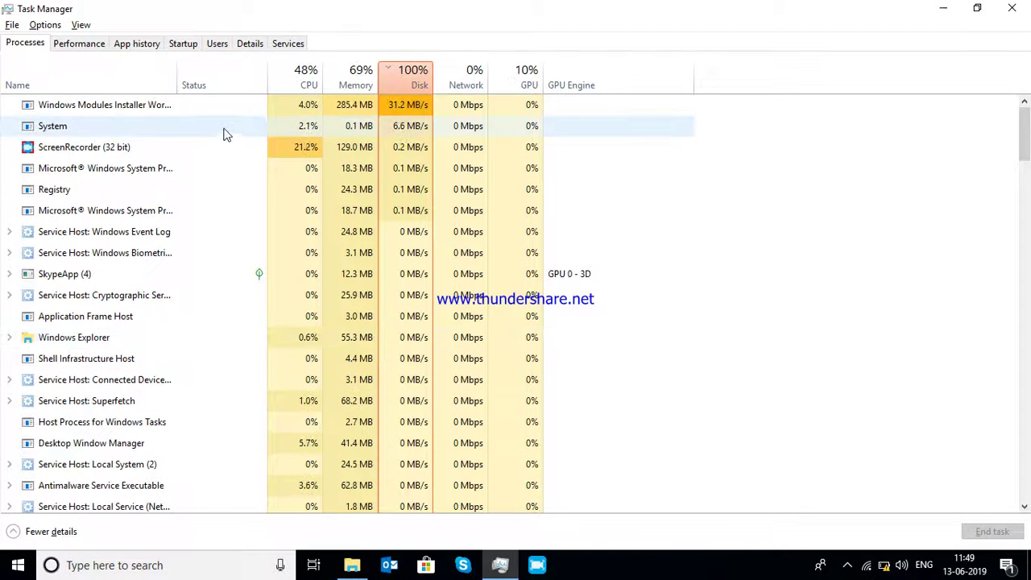
- End the Windows Modules Installer Worker process
{"action": "left_click", "coordinate": [159, 108]}
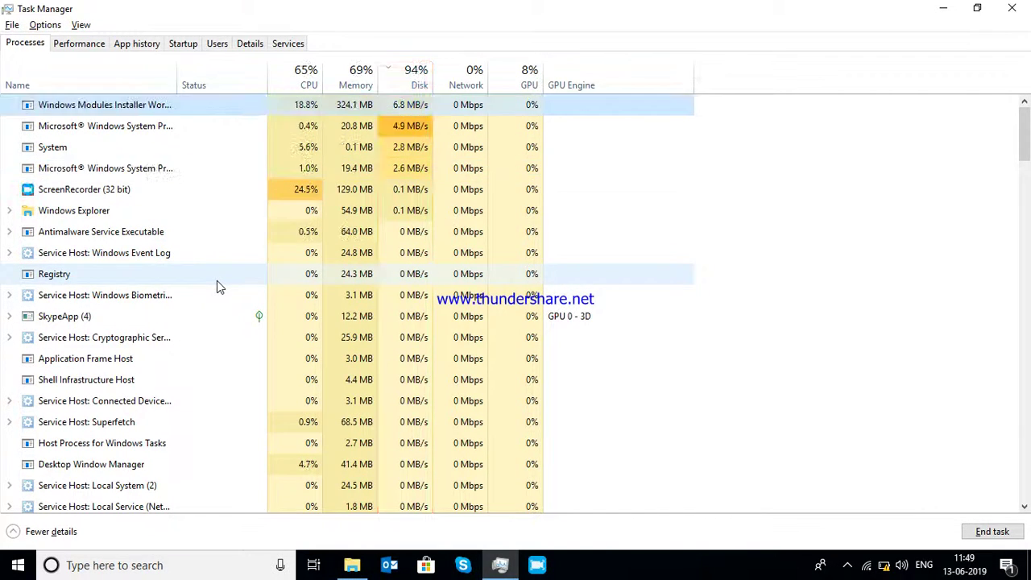
{"action": "right_click", "coordinate": [116, 114]}
{"action": "left_click", "coordinate": [103, 127]}
{"action": "right_click", "coordinate": [104, 126]}
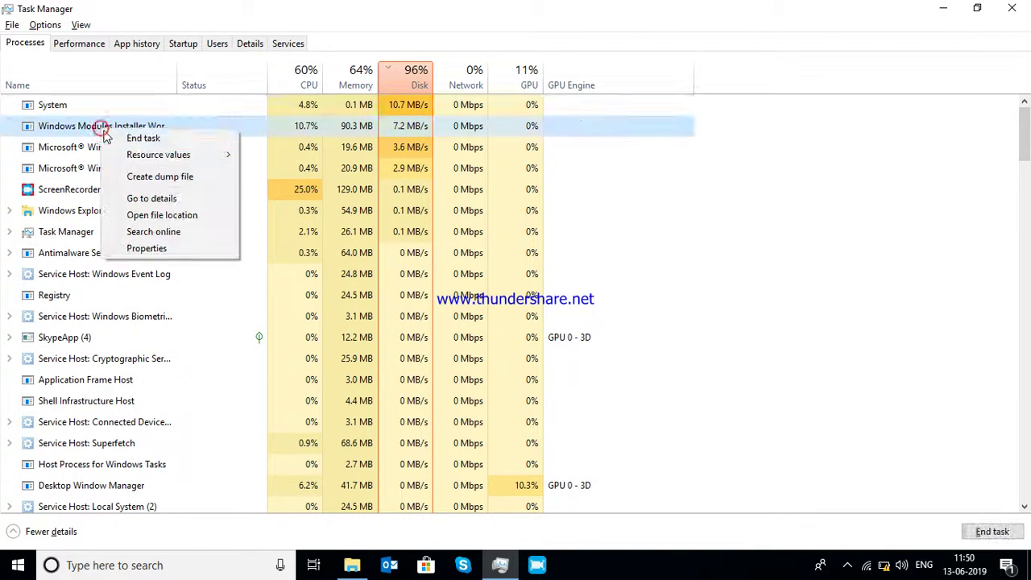
{"action": "left_click", "coordinate": [146, 140]}
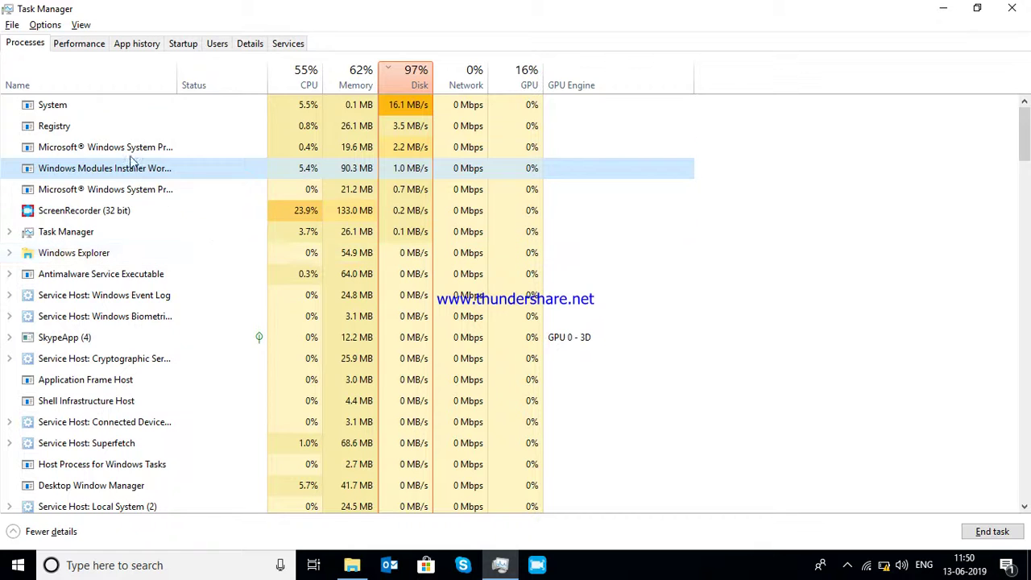
- Check the actions available for the System process, and end the Windows Update process
{"action": "left_click", "coordinate": [97, 109]}
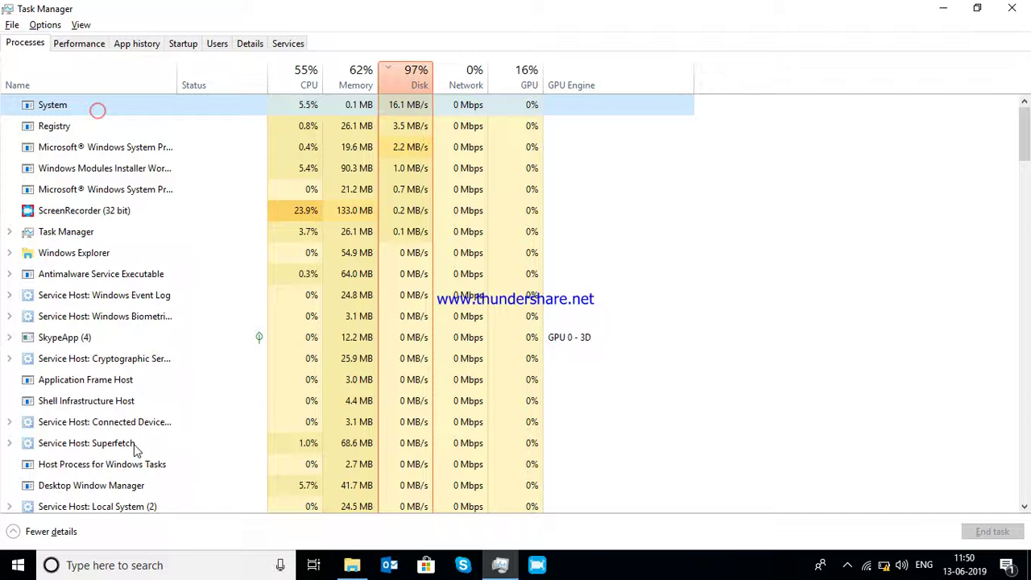
{"action": "right_click", "coordinate": [97, 111]}
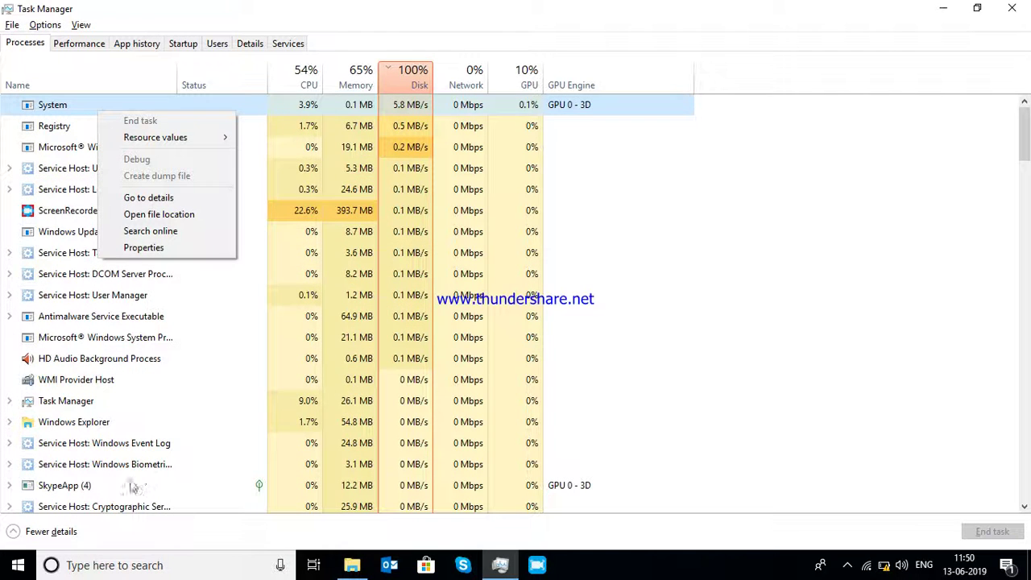
{"action": "left_click", "coordinate": [598, 278]}
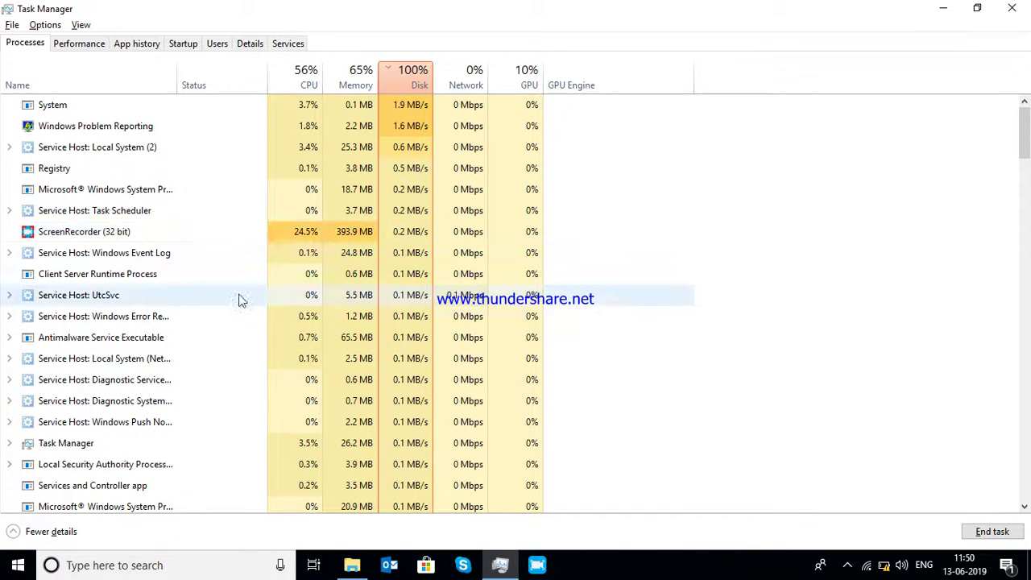
{"action": "scroll", "coordinate": [414, 106], "scroll_direction": "down", "scroll_amount": 1}
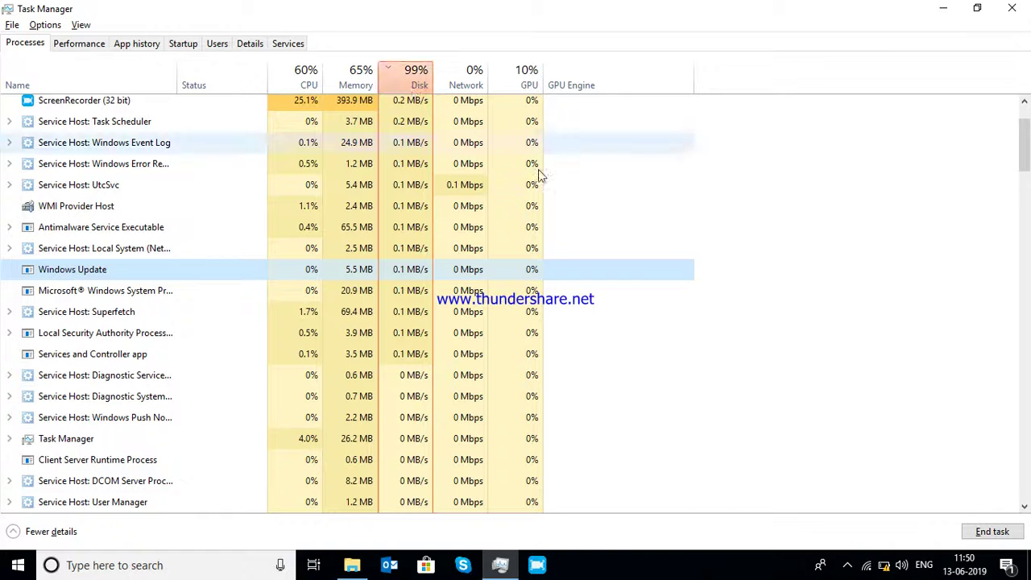
{"action": "left_click", "coordinate": [964, 534]}
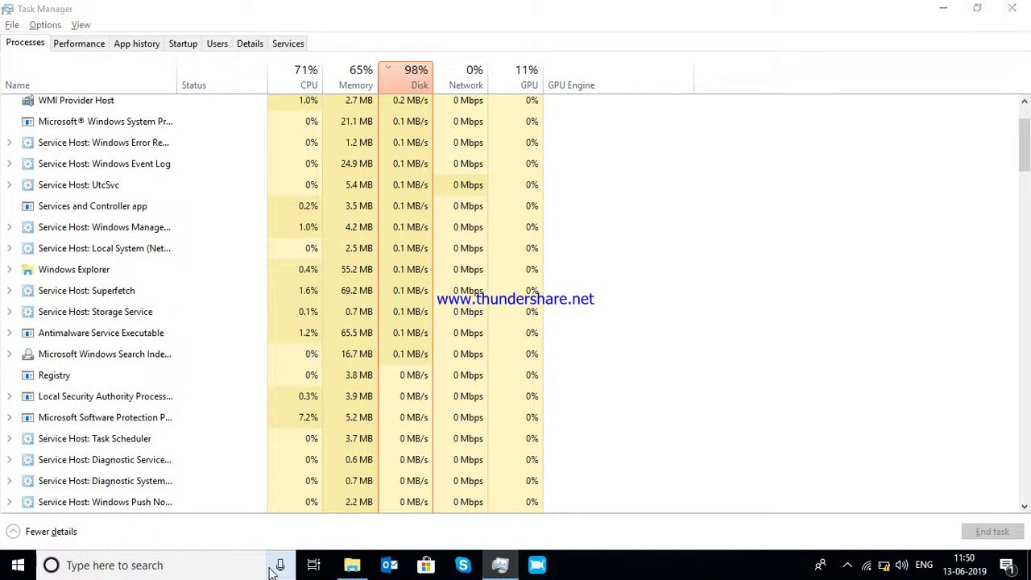
- Open Command Prompt from the Run dialog with "cmd" and try to run a disk check with "chkdsk /r /f"
{"action": "key", "text": "super+r"}
{"action": "type", "text": "cmd"}
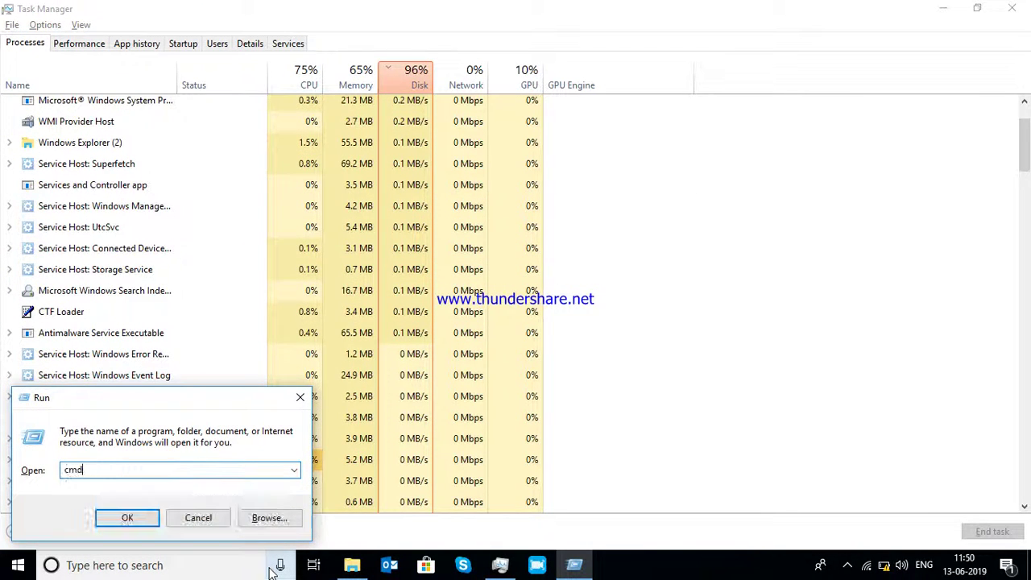
{"action": "key", "text": "Return"}
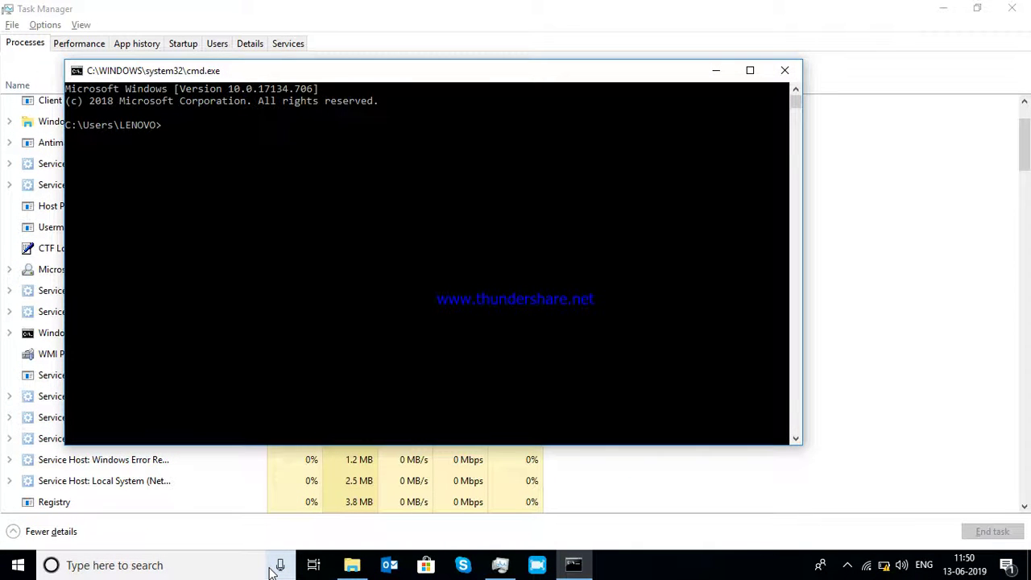
{"action": "type", "text": "chkdsk"}
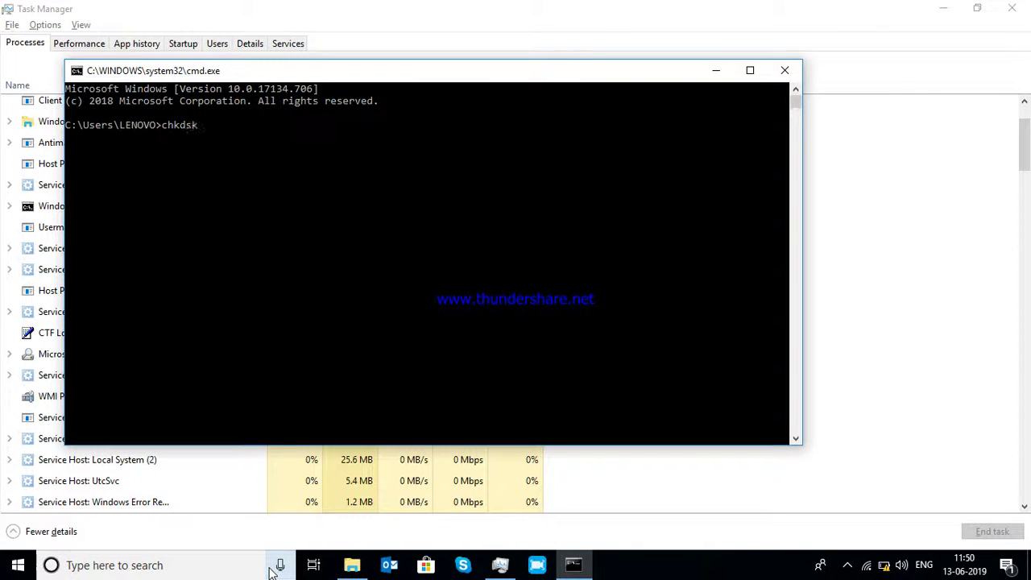
{"action": "type", "text": " /r "}
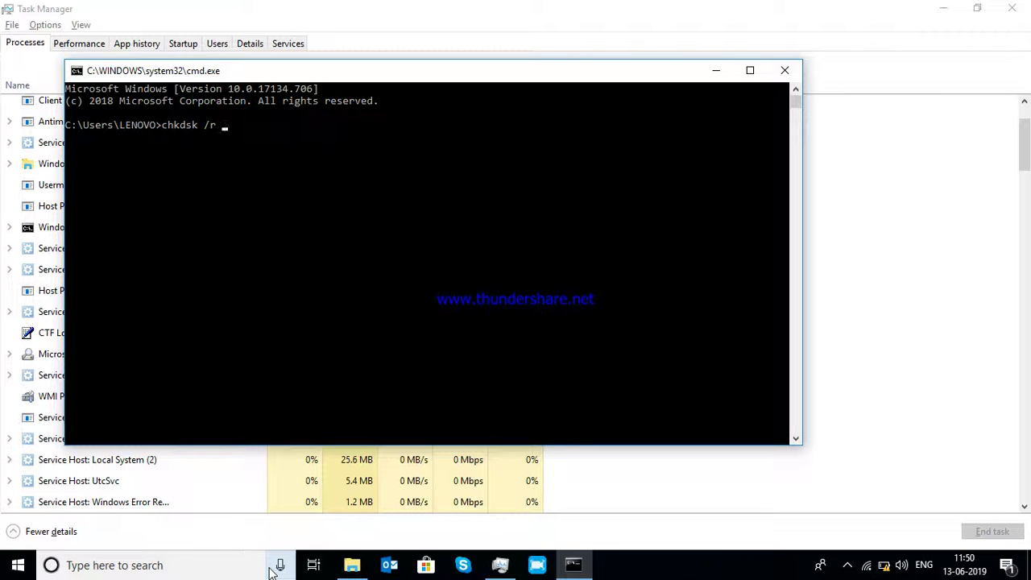
{"action": "type", "text": "/f"}
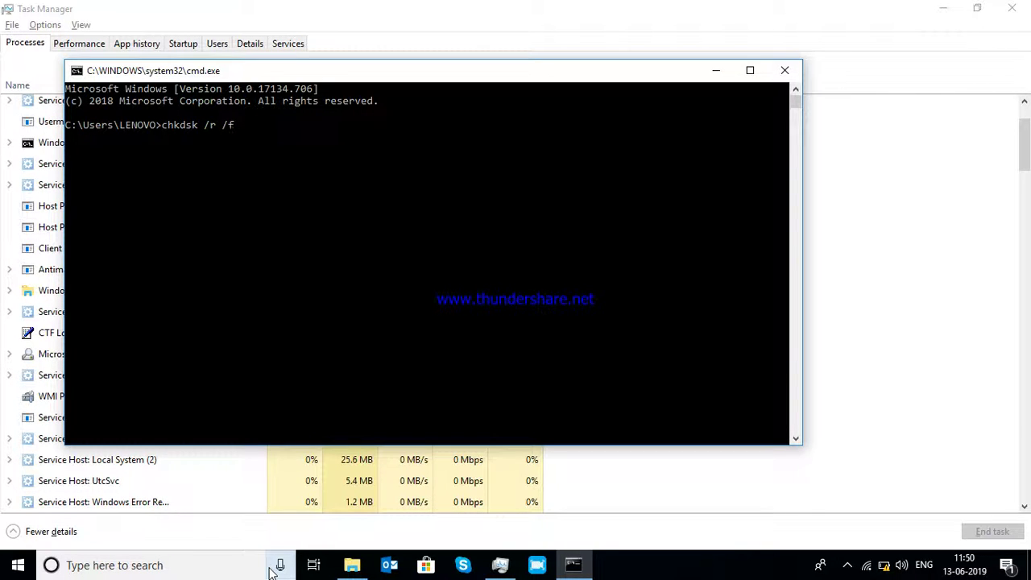
{"action": "key", "text": "Return"}
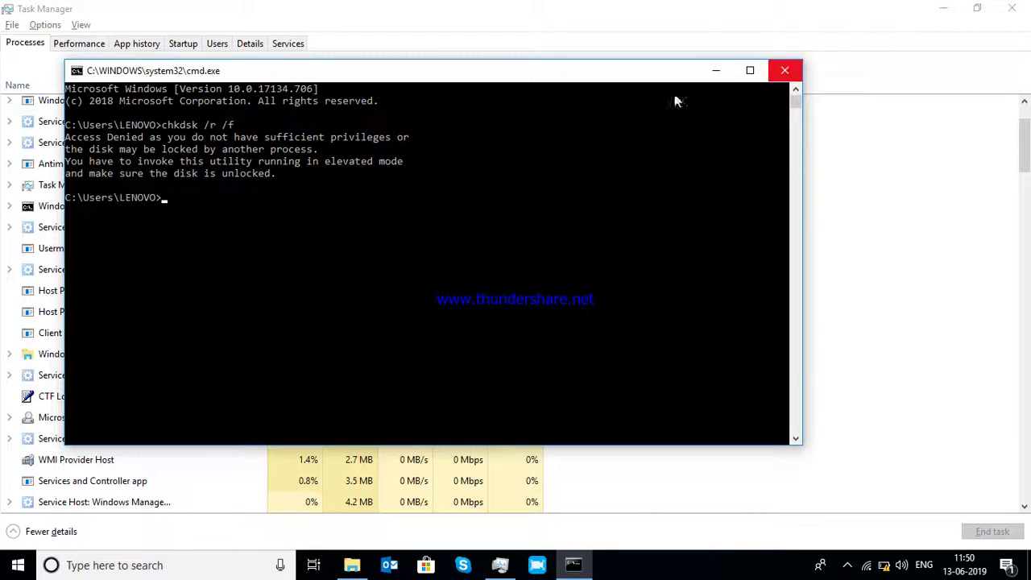
- Copy the "chkdsk /r /f" command text and close Command Prompt
{"action": "left_click_drag", "start_coordinate": [162, 125], "coordinate": [229, 127]}
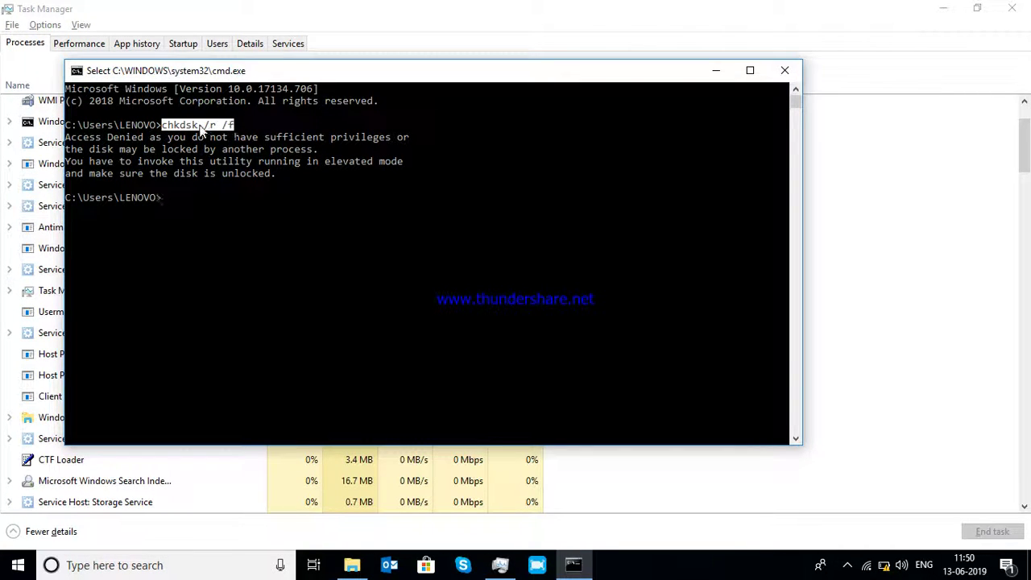
{"action": "right_click", "coordinate": [202, 131]}
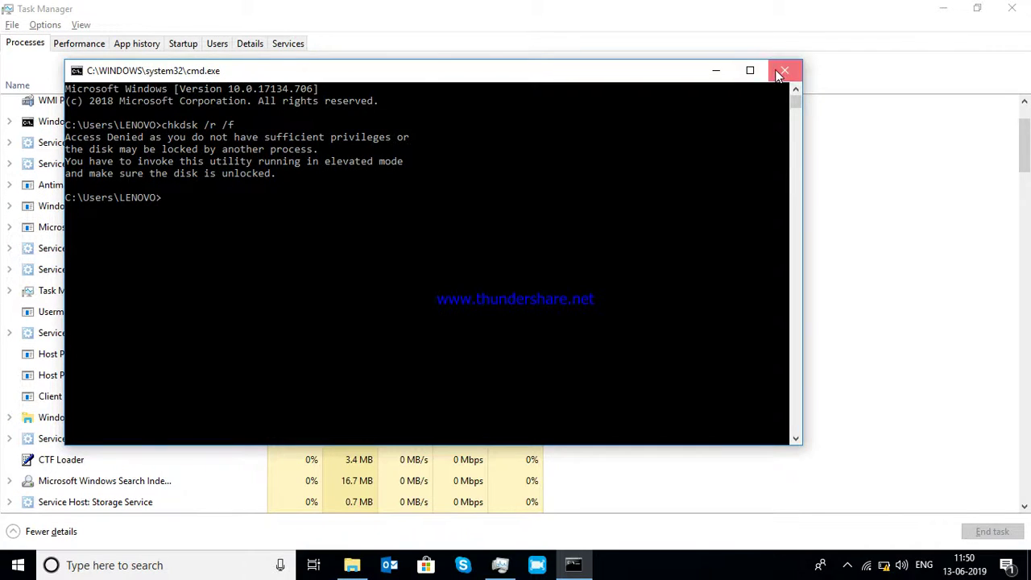
{"action": "left_click", "coordinate": [784, 70]}
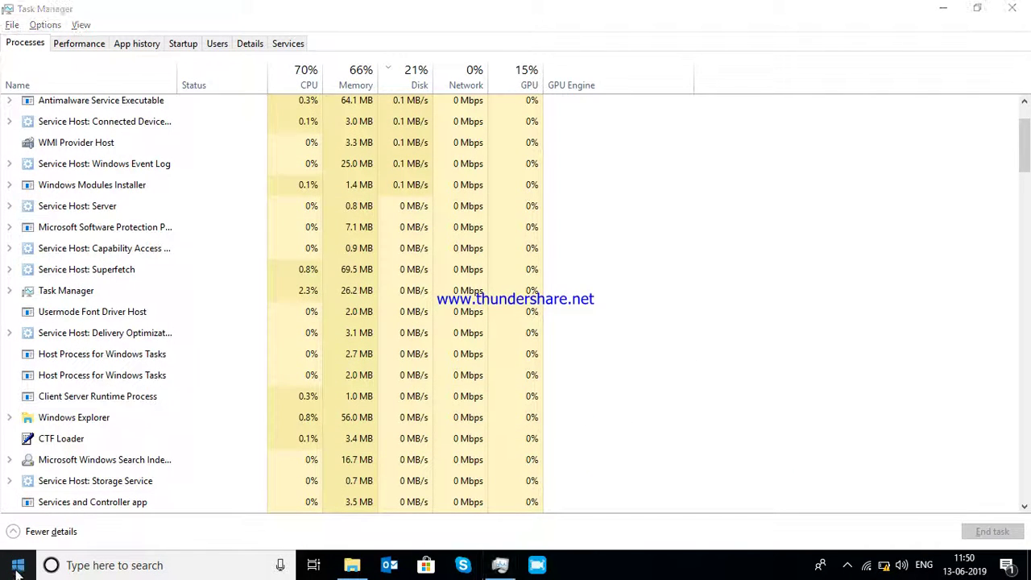
{"action": "key", "text": "super+x"}
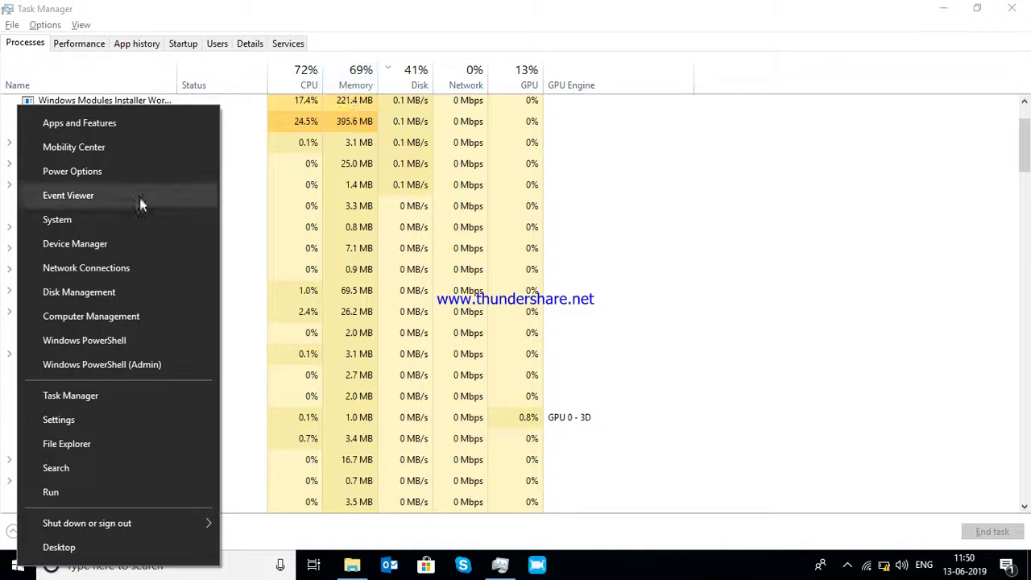
{"action": "left_click", "coordinate": [637, 24]}
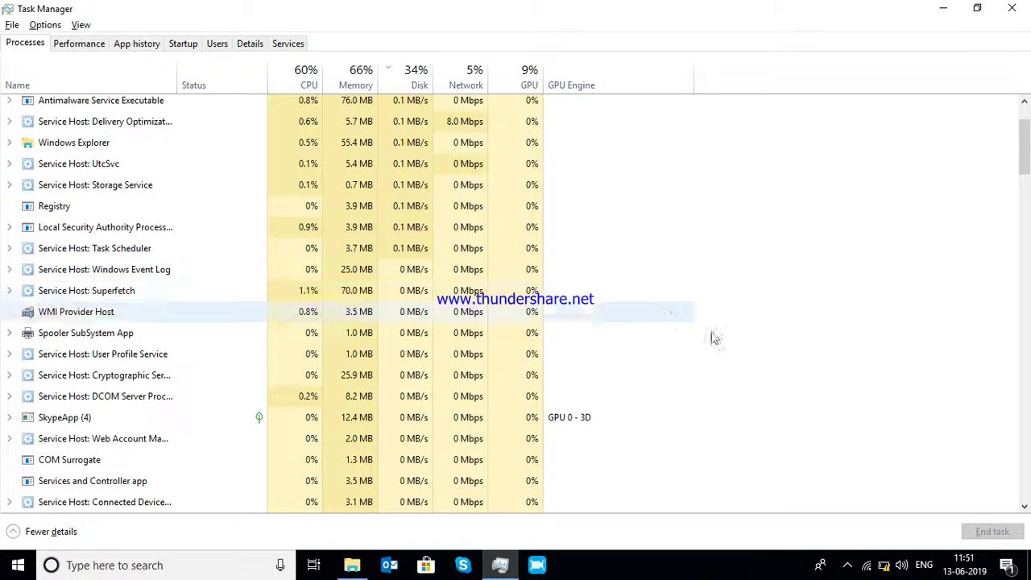
{"action": "left_click", "coordinate": [848, 564]}
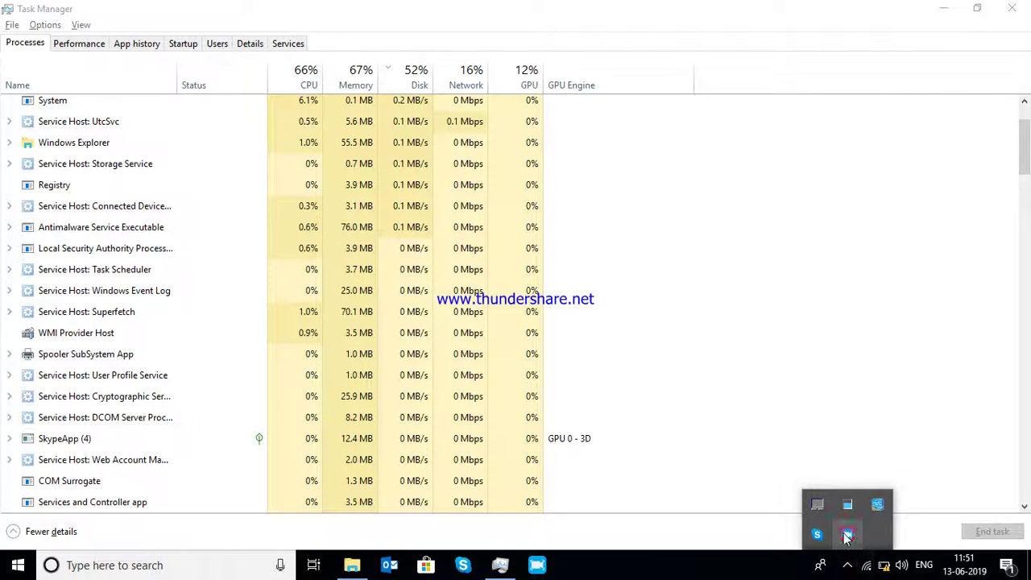